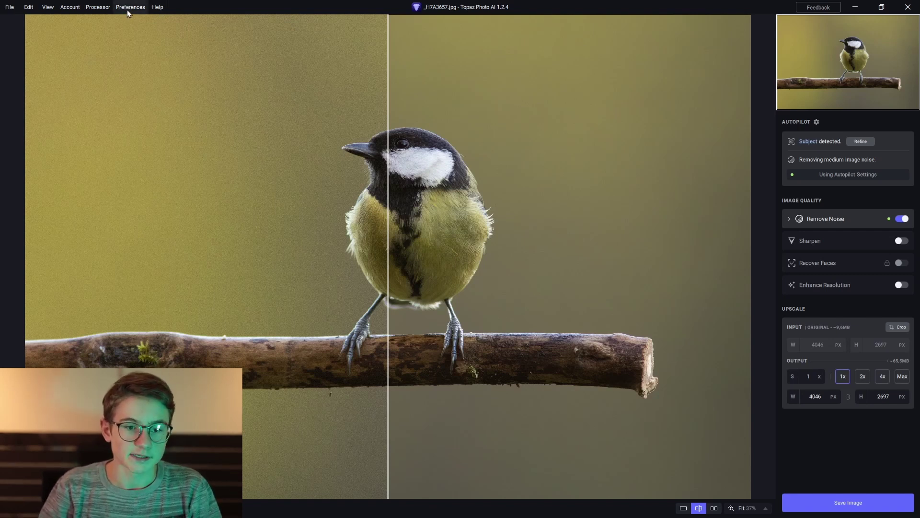
# - Review the Autopilot configuration for subject detection, face detection, sharpening and auto-upscaling, then close it without changing anything
pyautogui.click(126, 8)
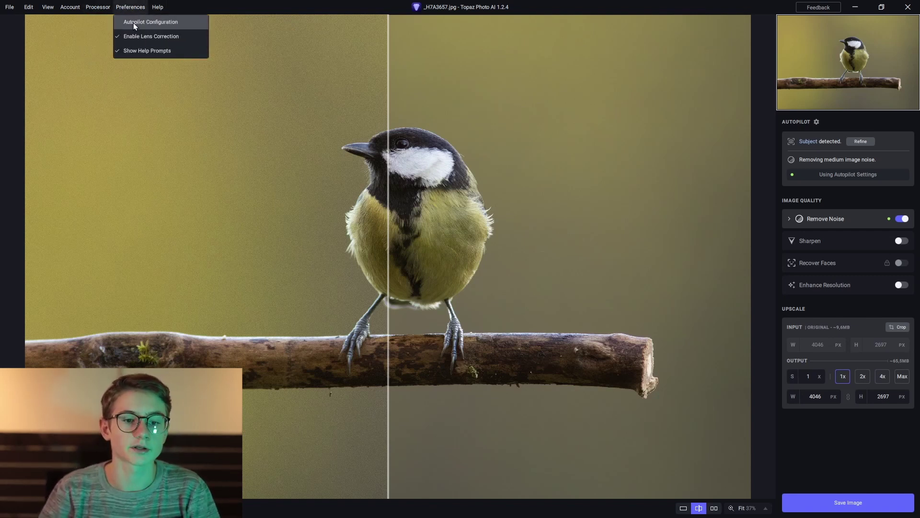
pyautogui.click(133, 22)
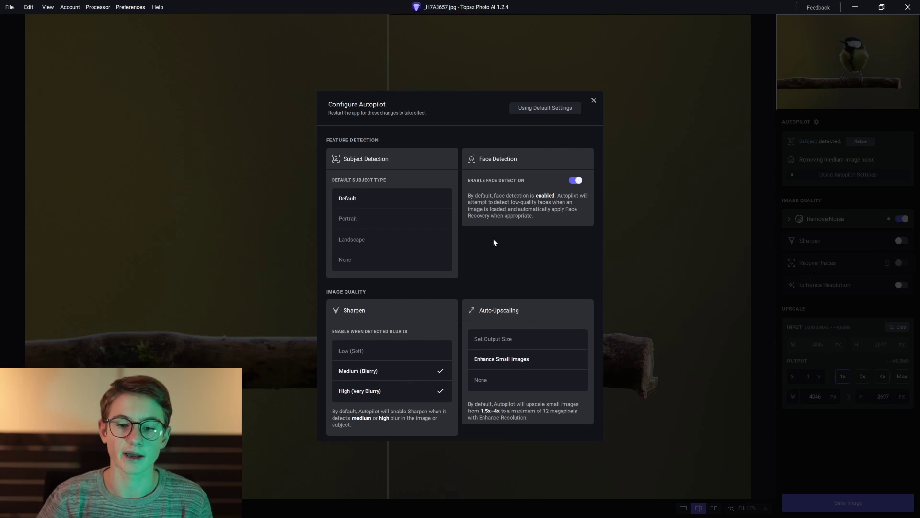
pyautogui.click(593, 100)
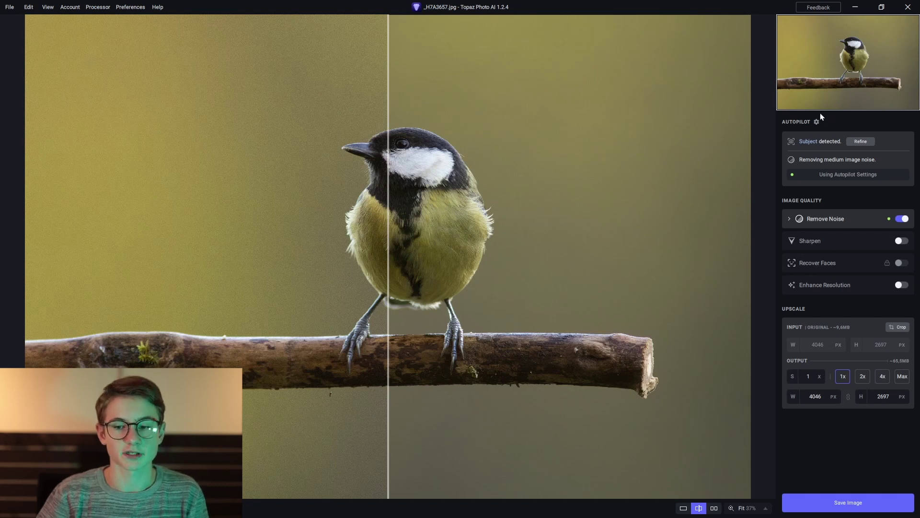
# - Expand the Remove Noise settings and reduce the noise removal strength to 1
pyautogui.moveTo(807, 144)
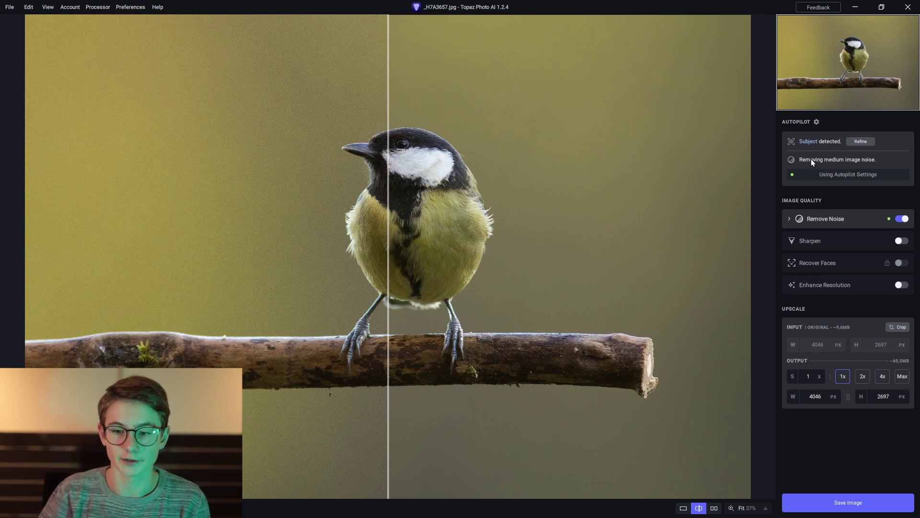
pyautogui.click(815, 224)
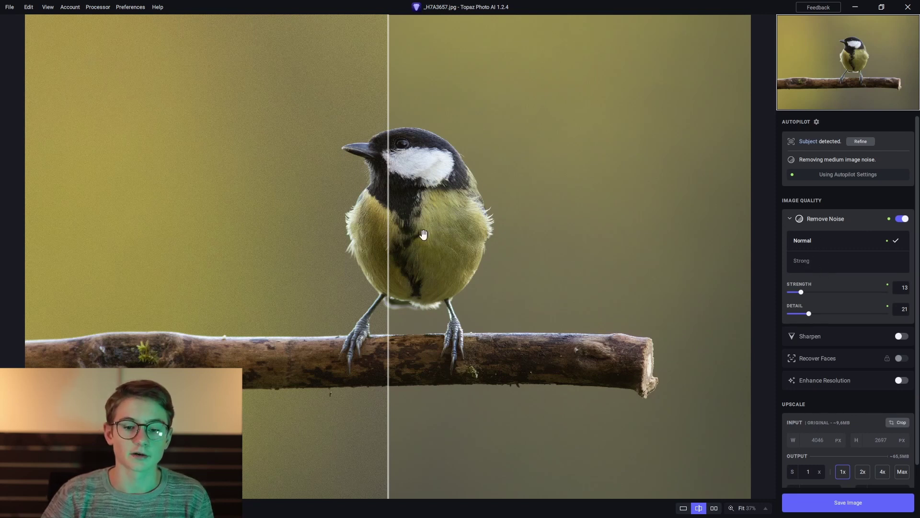
pyautogui.moveTo(388, 250); pyautogui.dragTo(350, 246)
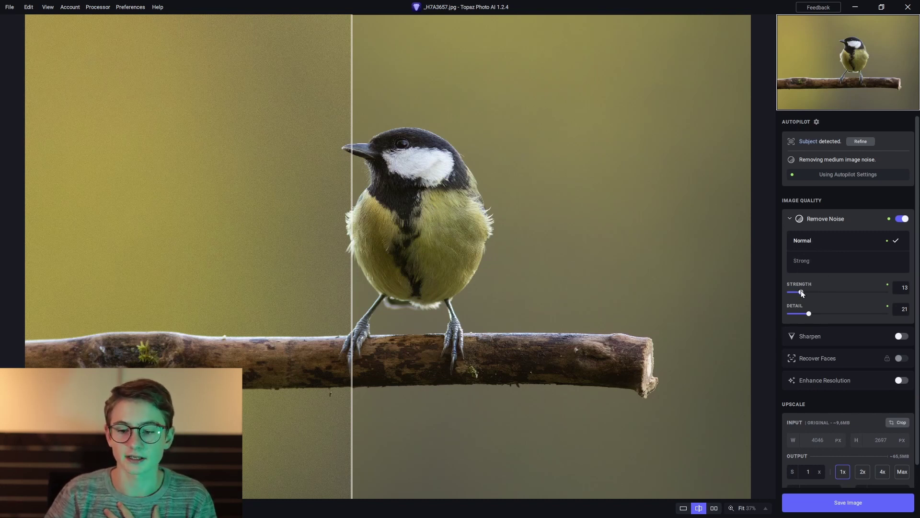
pyautogui.moveTo(801, 290); pyautogui.dragTo(786, 292)
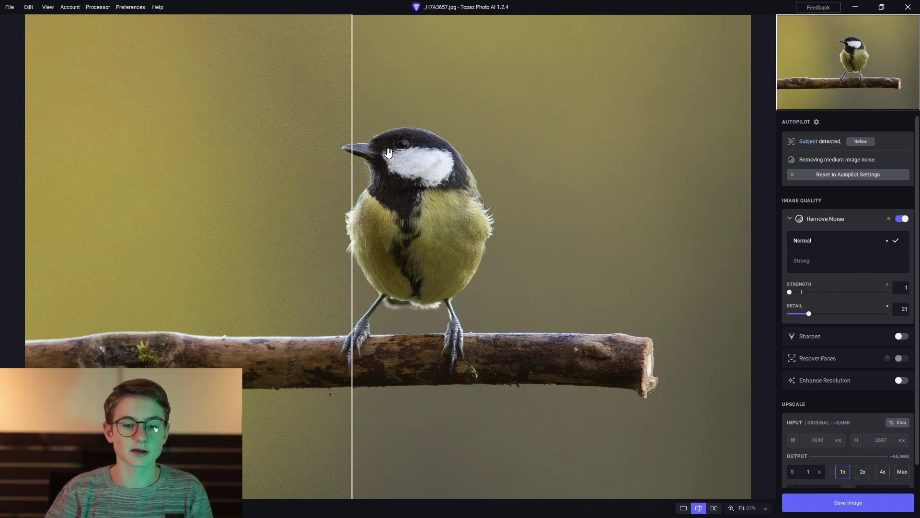
# - Compare the original and denoised versions of the bird's head and background at 100% zoom
pyautogui.click(422, 132)
pyautogui.moveTo(423, 129); pyautogui.dragTo(468, 335)
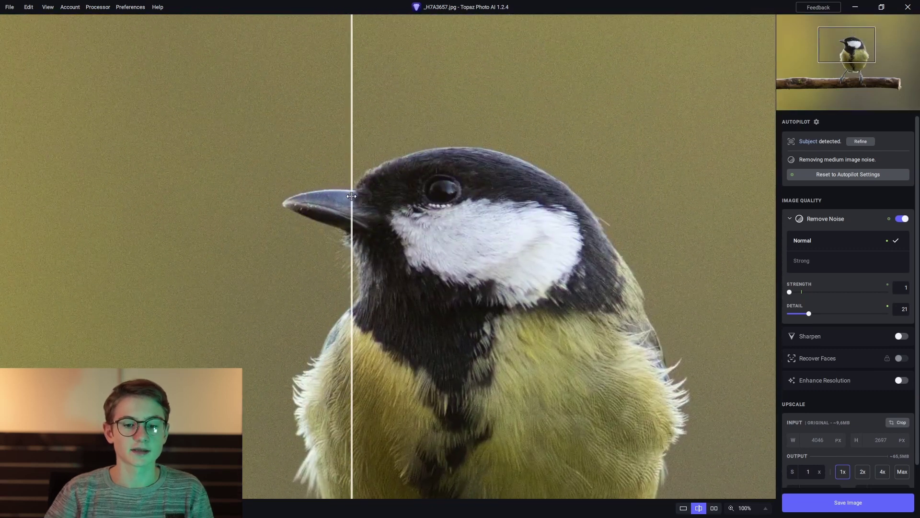
pyautogui.moveTo(352, 191); pyautogui.dragTo(488, 191)
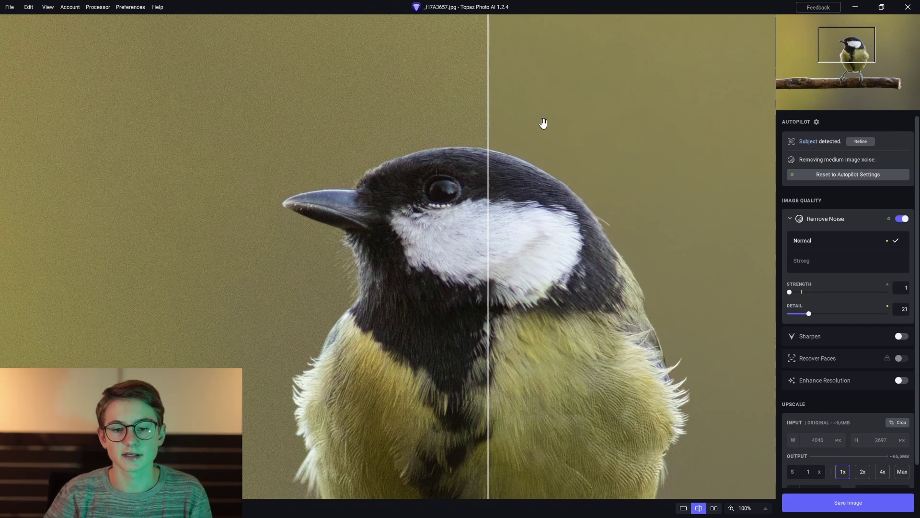
pyautogui.moveTo(489, 142); pyautogui.dragTo(167, 163)
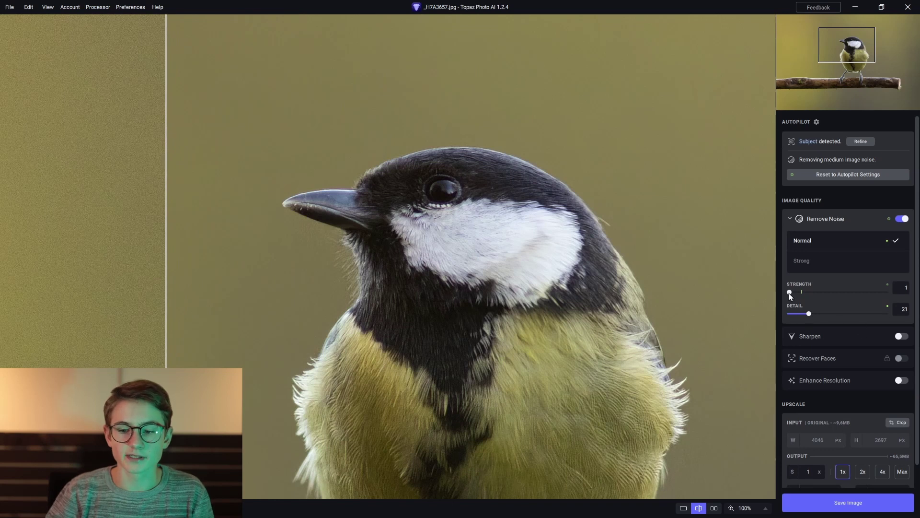
pyautogui.moveTo(789, 292)
pyautogui.mouseDown()
pyautogui.moveTo(806, 293)
pyautogui.moveTo(789, 287)
pyautogui.mouseUp()
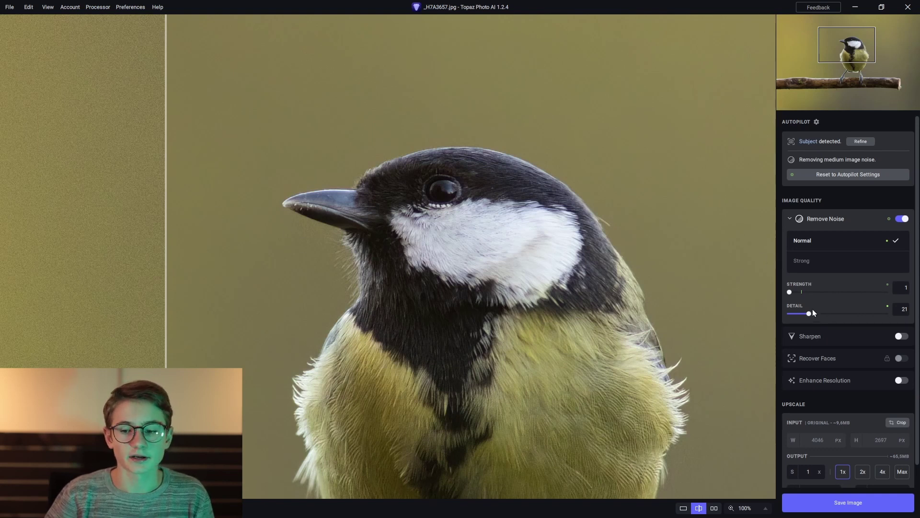
# - Try high and low Detail values for Remove Noise and set Detail to 4
pyautogui.moveTo(809, 312); pyautogui.dragTo(886, 313)
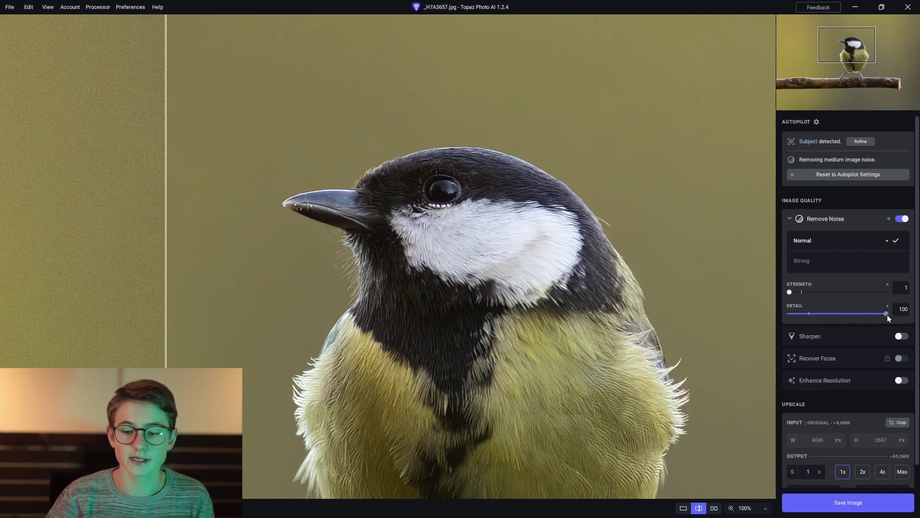
pyautogui.moveTo(887, 314); pyautogui.dragTo(822, 314)
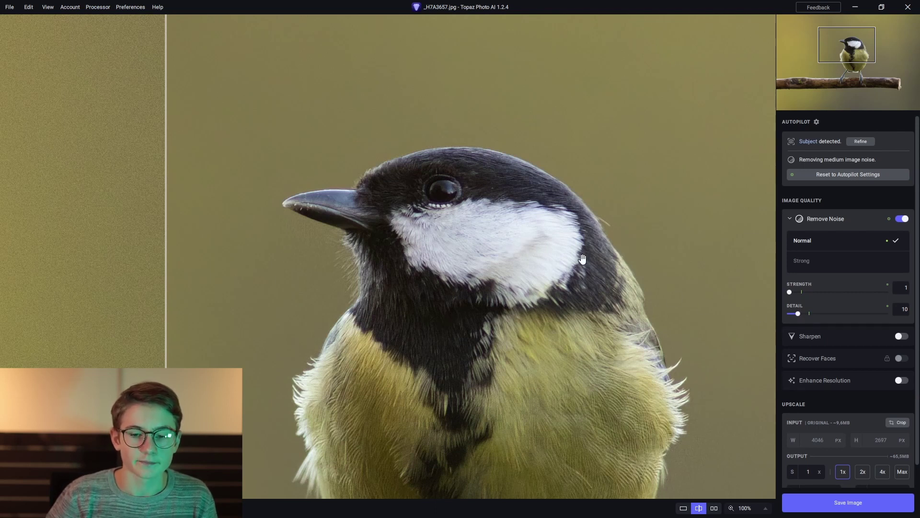
pyautogui.moveTo(798, 314); pyautogui.dragTo(759, 319)
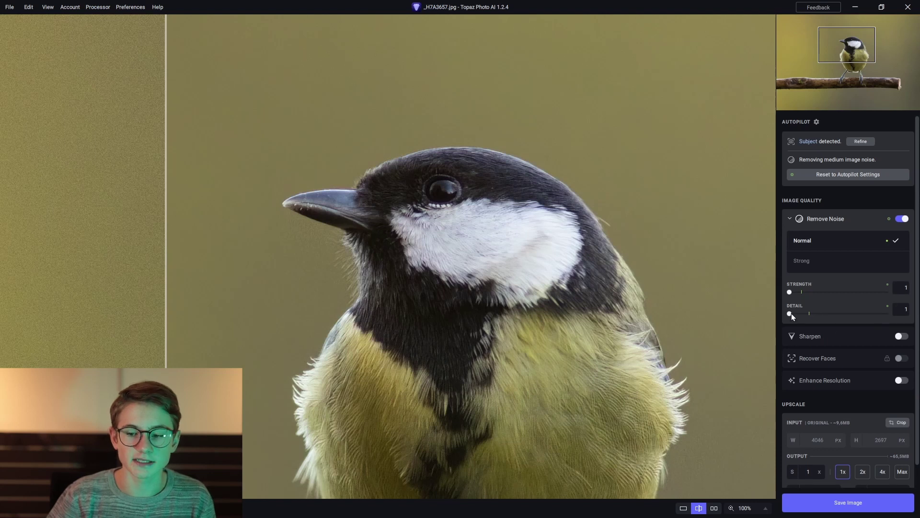
pyautogui.moveTo(790, 312); pyautogui.dragTo(792, 313)
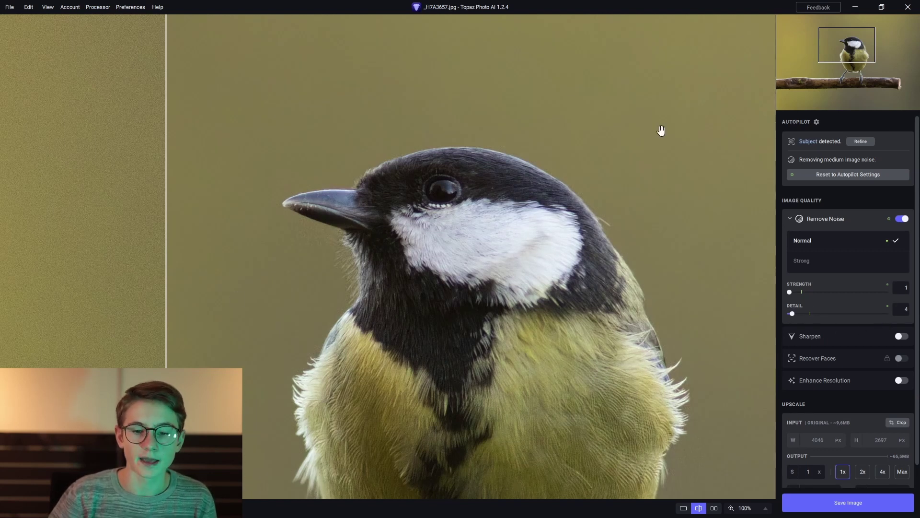
# - Compare the original and denoised bird in the split, side-by-side and single-image views
pyautogui.moveTo(173, 164); pyautogui.dragTo(120, 235)
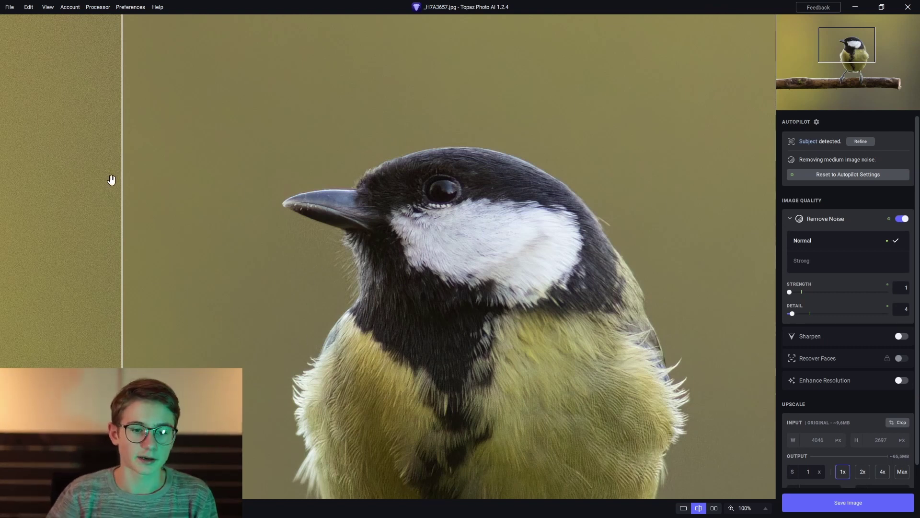
pyautogui.moveTo(124, 188); pyautogui.dragTo(457, 225)
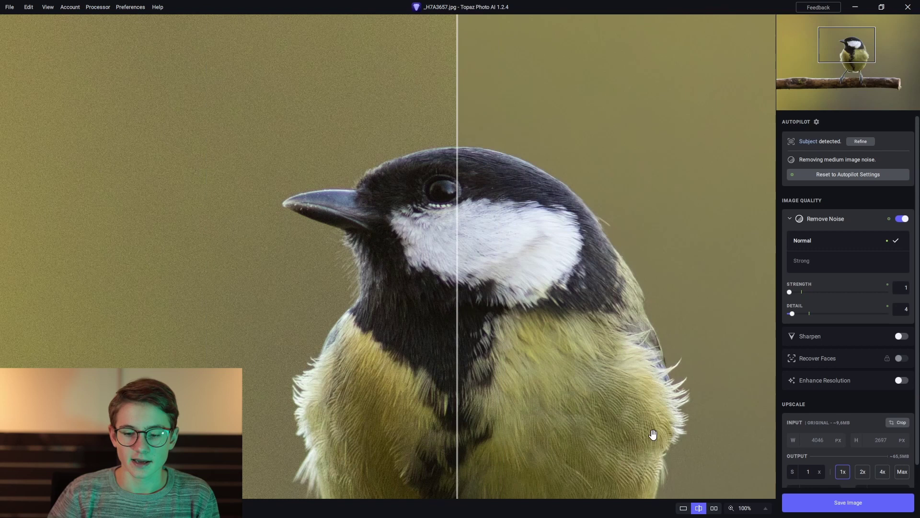
pyautogui.click(714, 509)
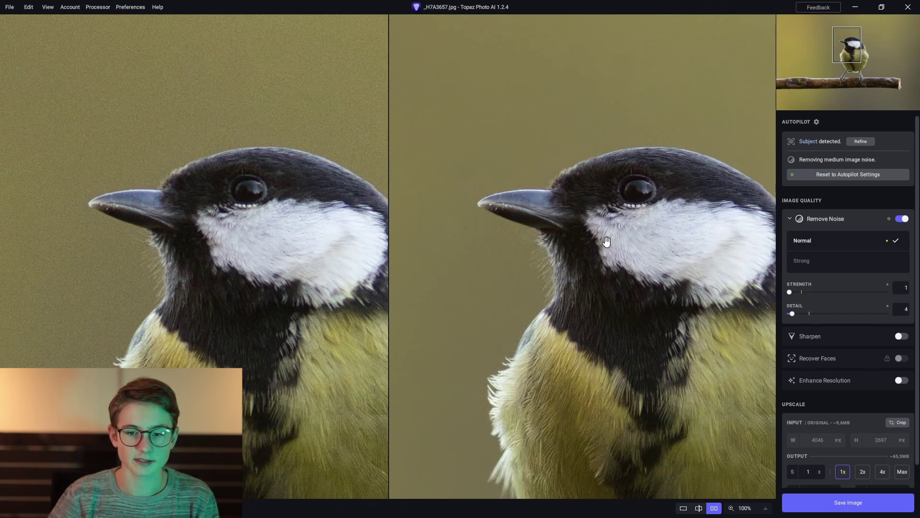
pyautogui.moveTo(606, 241); pyautogui.dragTo(522, 197)
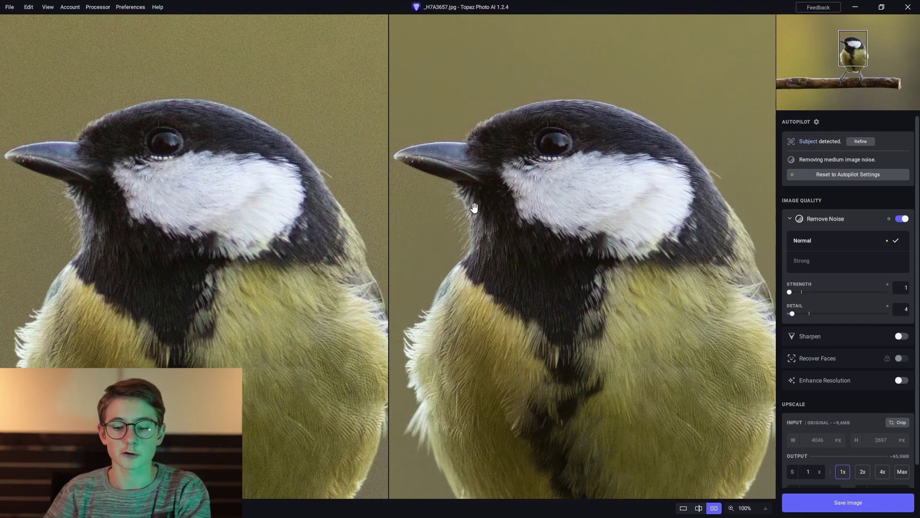
pyautogui.click(680, 509)
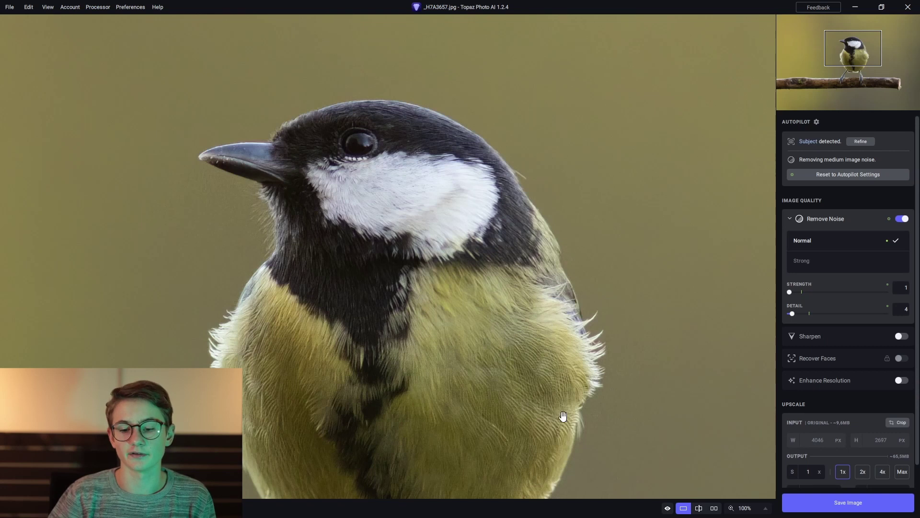
pyautogui.click(698, 508)
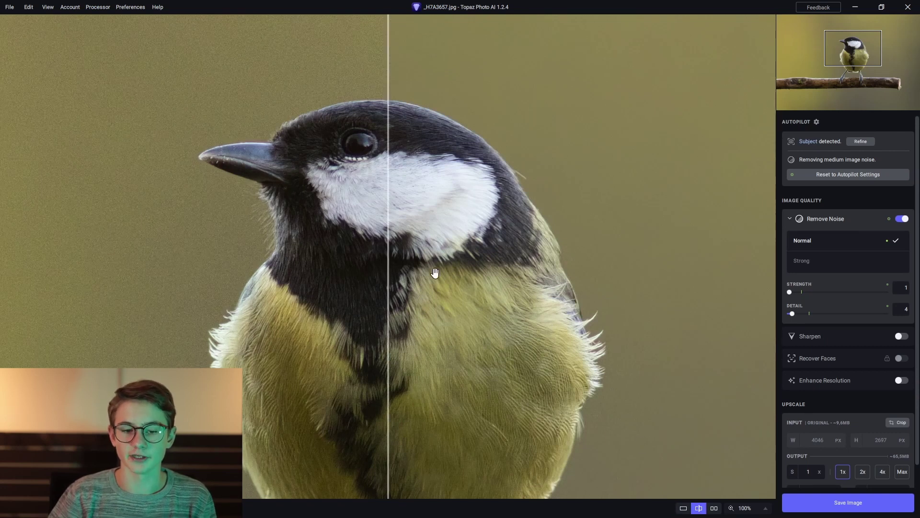
pyautogui.click(396, 278)
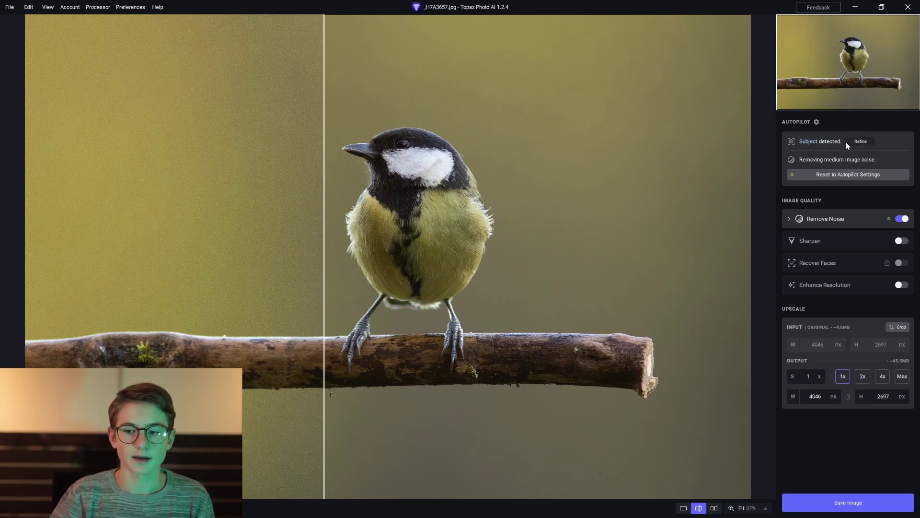
# - Refine the detected subject by adding the missed white feathers under the bird's belly with the medium AI brush, and accept the selection
pyautogui.moveTo(807, 142)
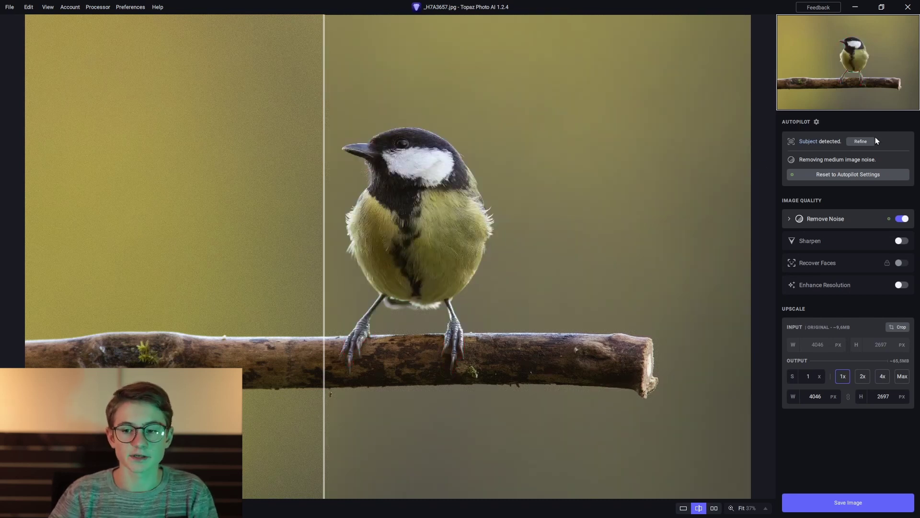
pyautogui.click(861, 142)
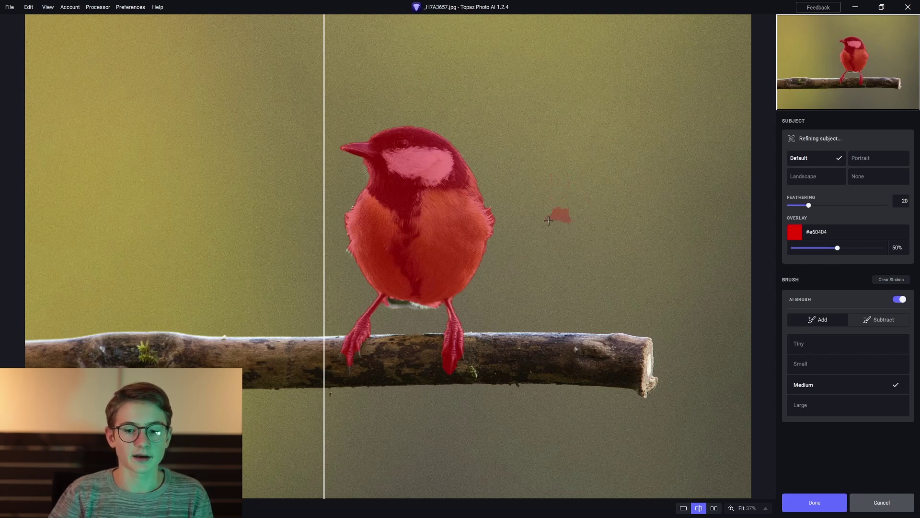
pyautogui.click(392, 303)
pyautogui.hotkey('ctrl', '1')
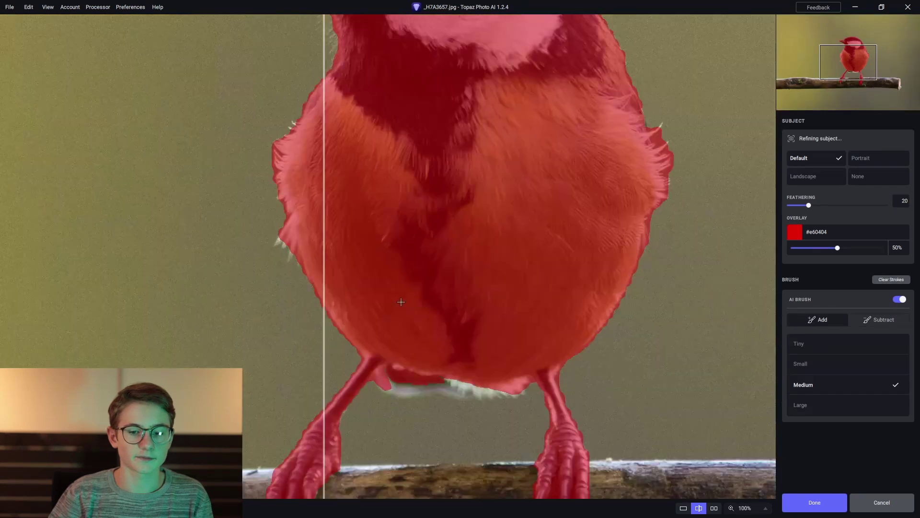
pyautogui.hotkey('ctrl', '2')
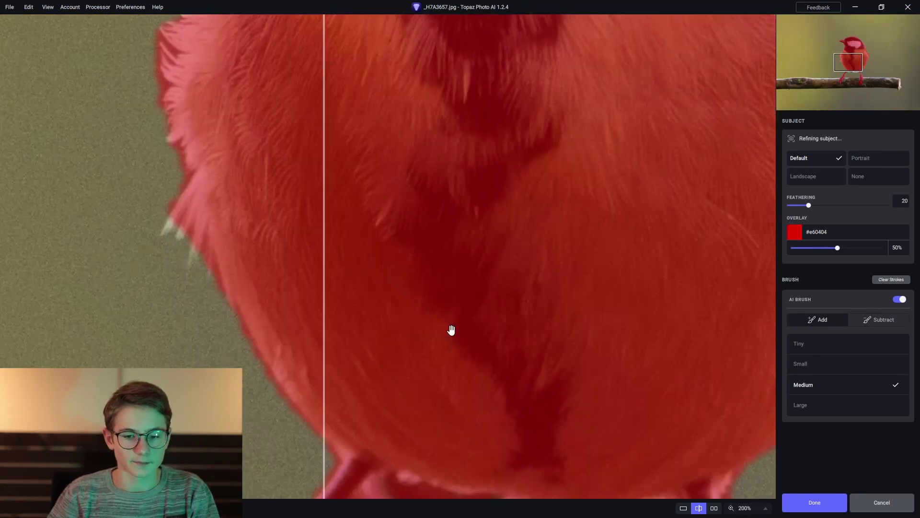
pyautogui.moveTo(452, 330); pyautogui.dragTo(401, 98)
pyautogui.moveTo(433, 276)
pyautogui.mouseDown()
pyautogui.moveTo(399, 286)
pyautogui.moveTo(351, 283)
pyautogui.mouseUp()
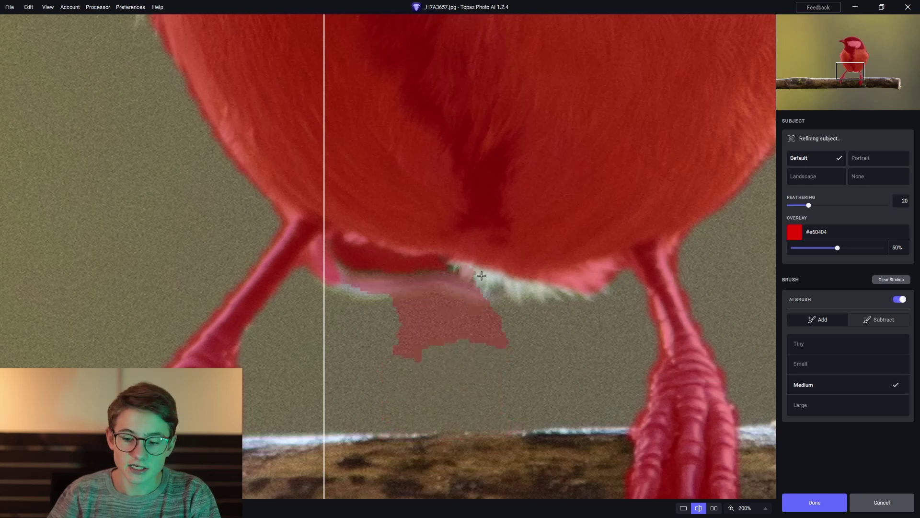
pyautogui.hotkey('ctrl', '0')
pyautogui.click(810, 504)
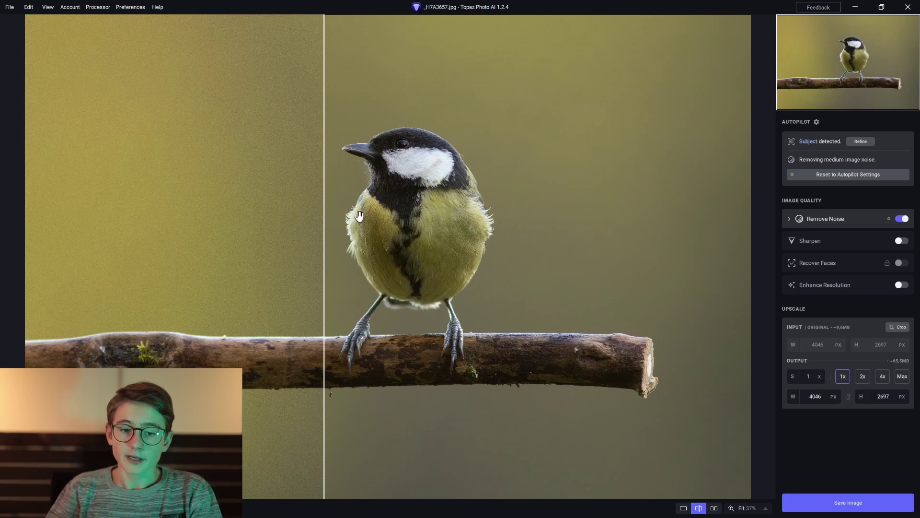
# - Open the image's export settings and review the filename and format options, keeping applied filters out of the filename and Preserve Input Format selected
pyautogui.moveTo(324, 228); pyautogui.dragTo(259, 265)
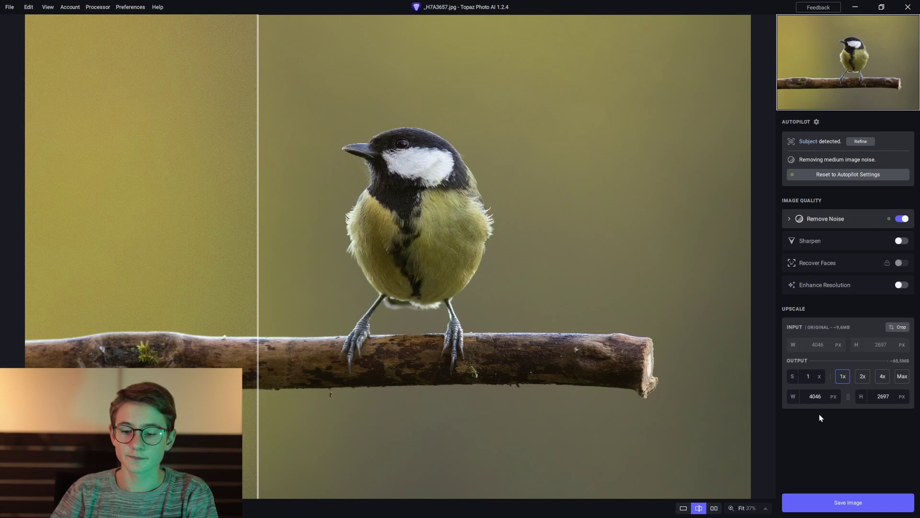
pyautogui.click(840, 508)
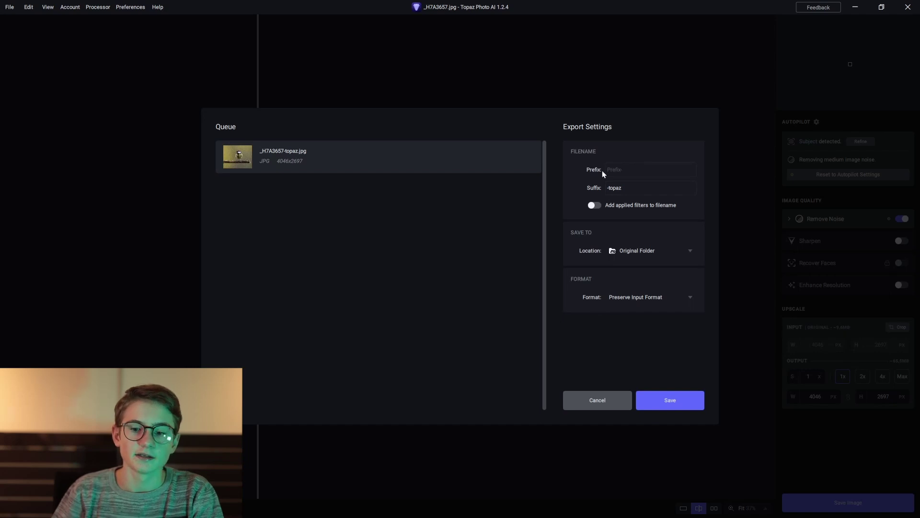
pyautogui.click(639, 187)
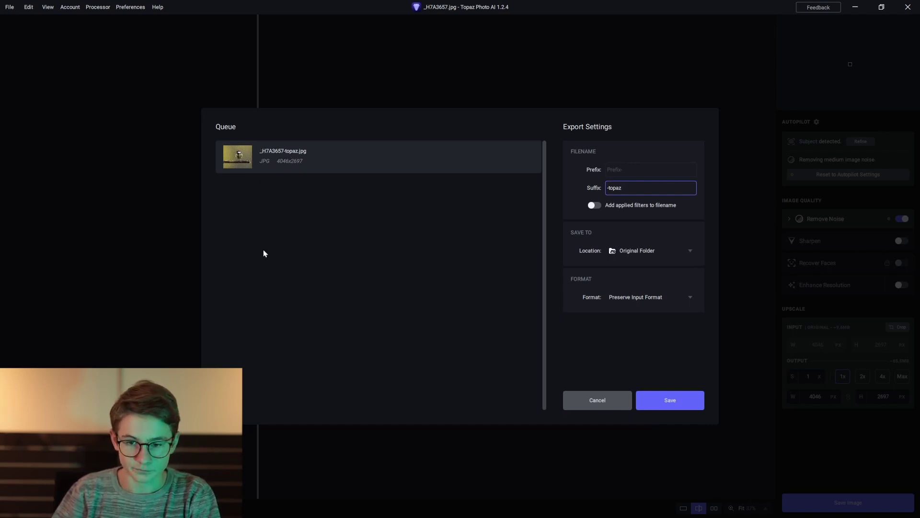
pyautogui.click(594, 205)
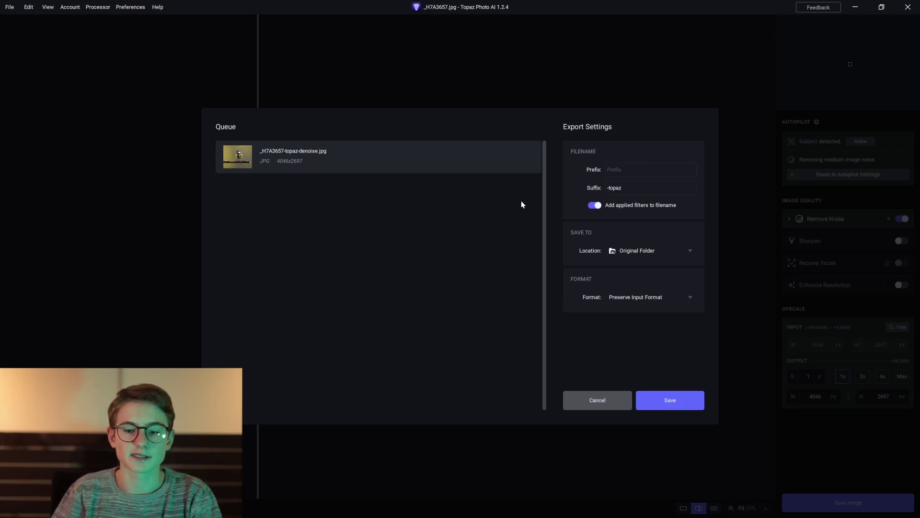
pyautogui.click(596, 206)
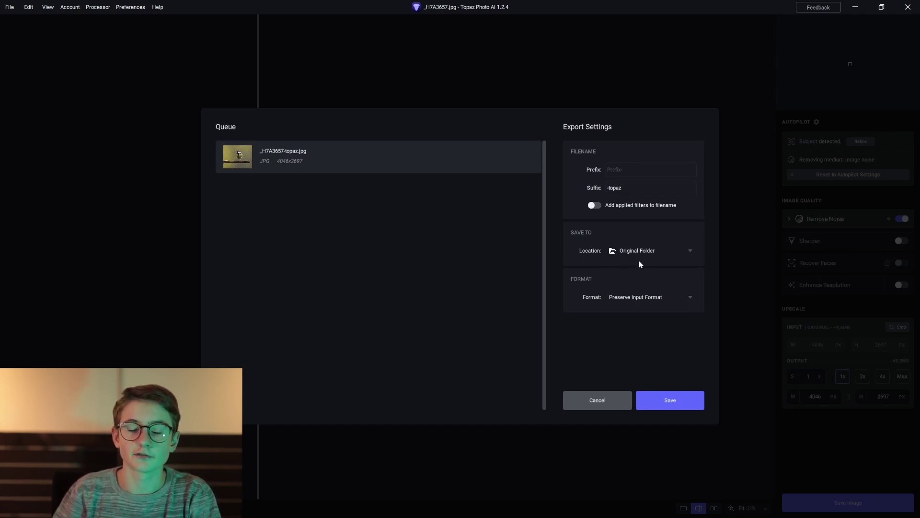
pyautogui.click(630, 300)
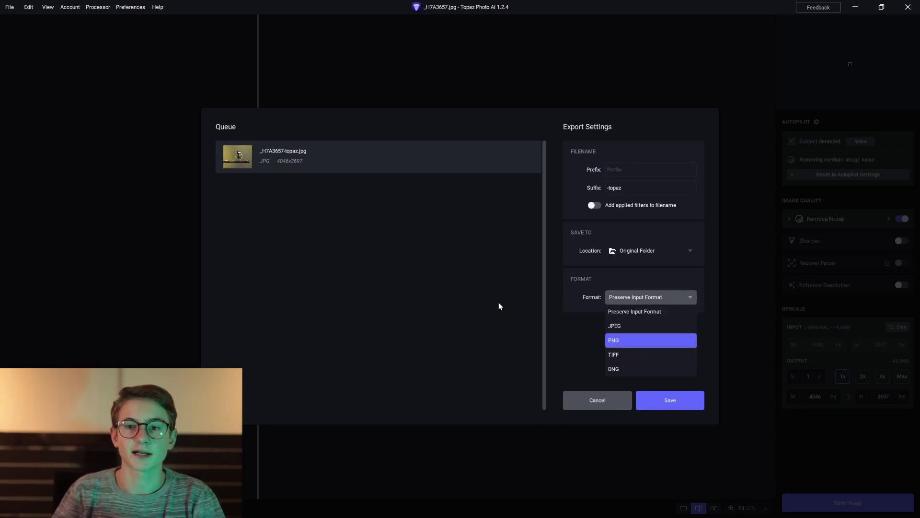
pyautogui.click(635, 313)
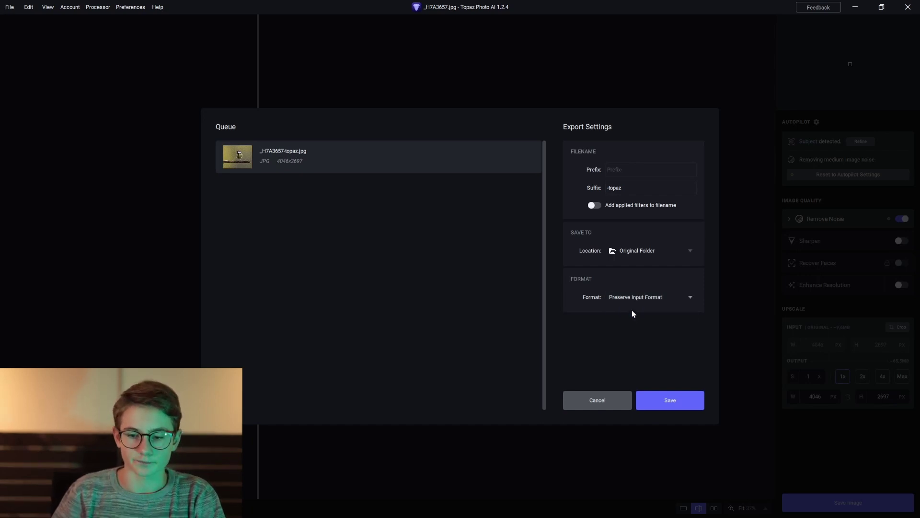
# - Save the denoised bird photo to its original folder and open the exported _H7A3657-topaz.jpg from there
pyautogui.click(668, 398)
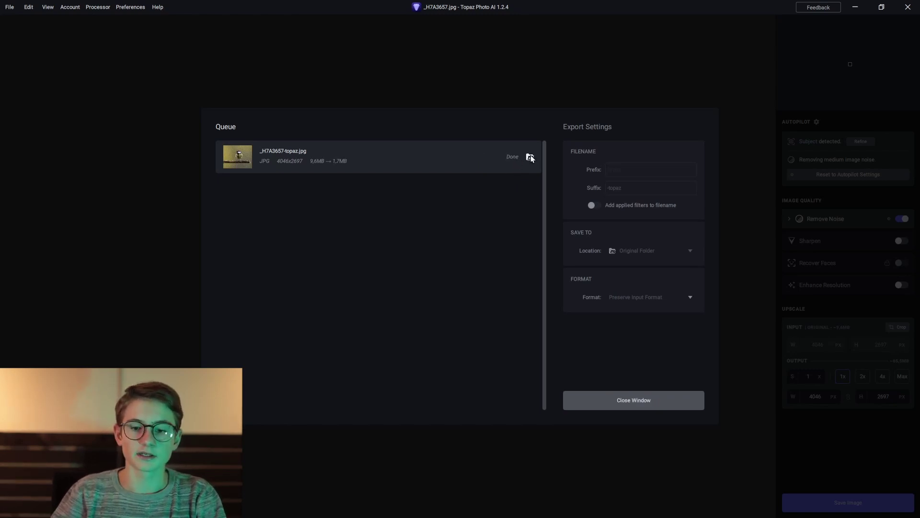
pyautogui.click(530, 156)
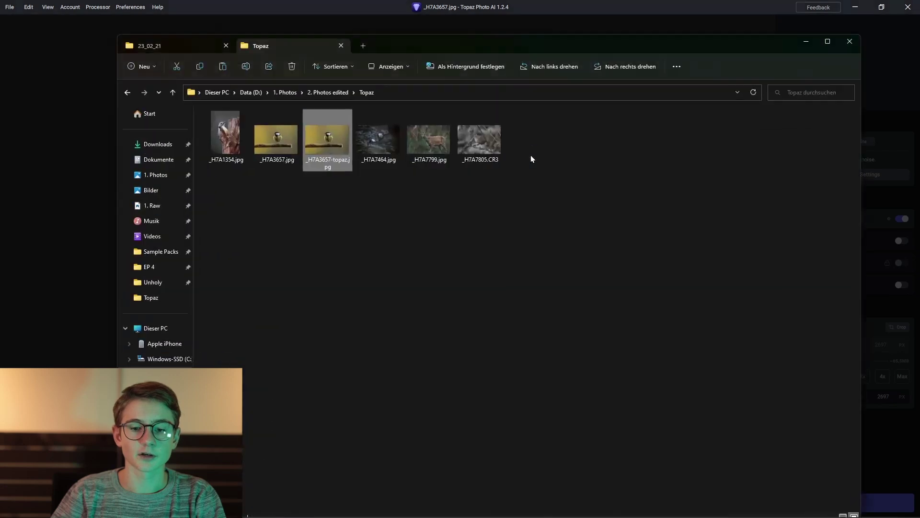
pyautogui.doubleClick(329, 137)
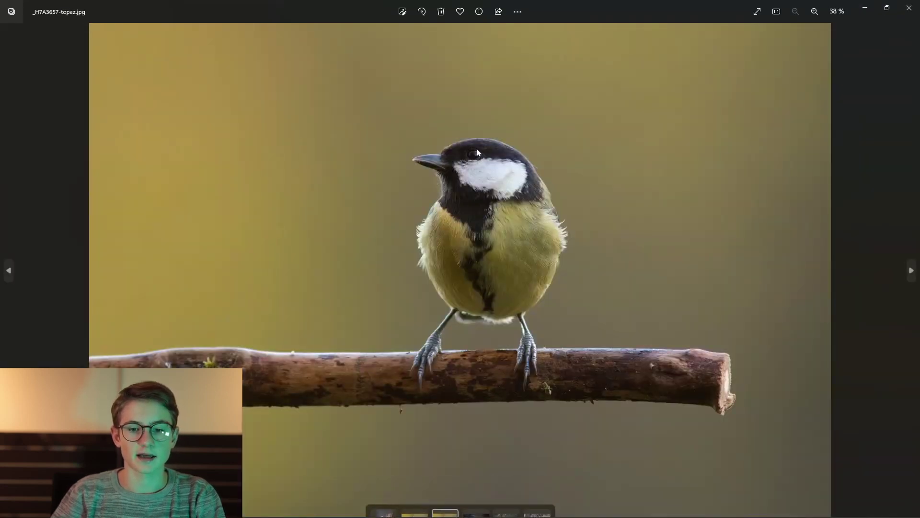
# - Compare the exported _H7A3657-topaz.jpg with the original _H7A3657.jpg up close around the bird's head in the photo viewer
pyautogui.scroll(5, 477, 150)
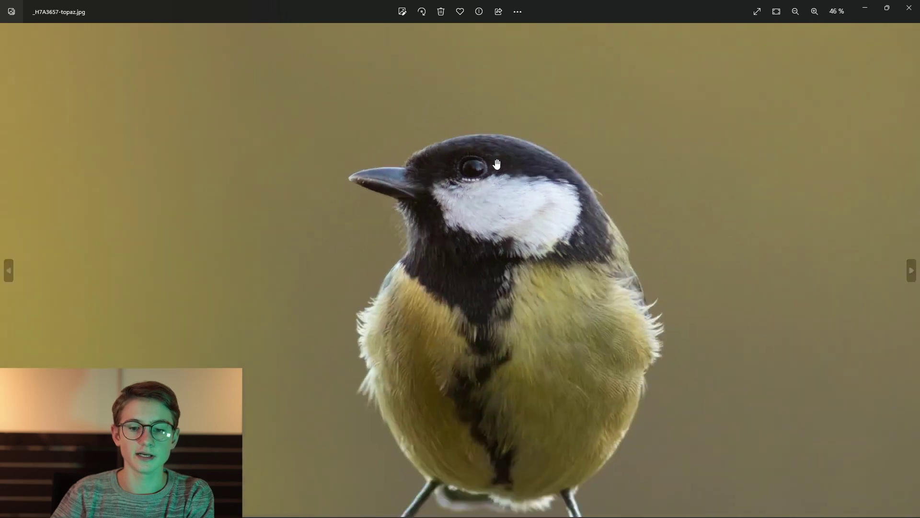
pyautogui.press('Left')
pyautogui.scroll(5, 483, 141)
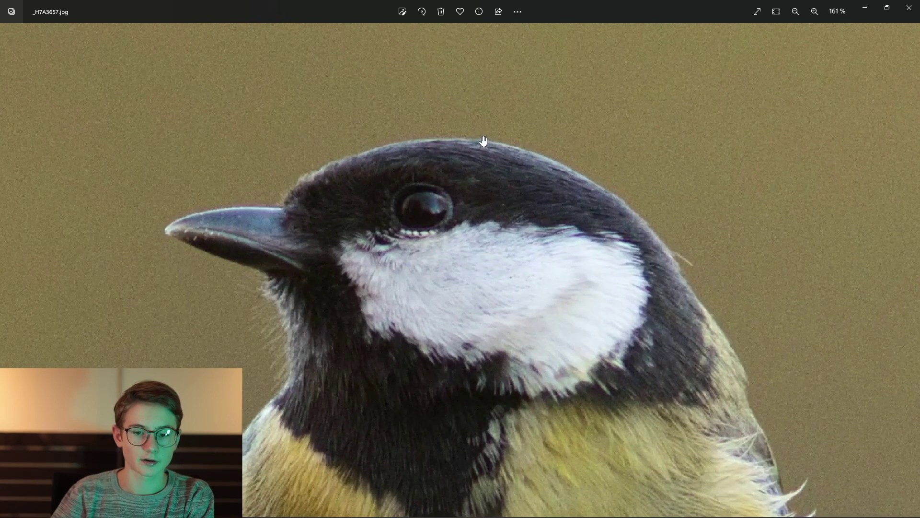
pyautogui.scroll(-5, 484, 141)
pyautogui.press('Right')
pyautogui.scroll(3, 475, 148)
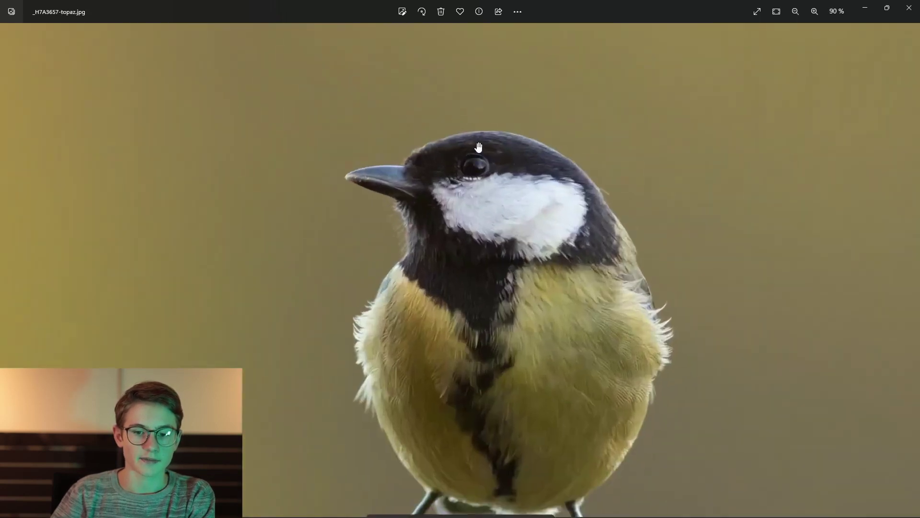
pyautogui.scroll(4, 479, 143)
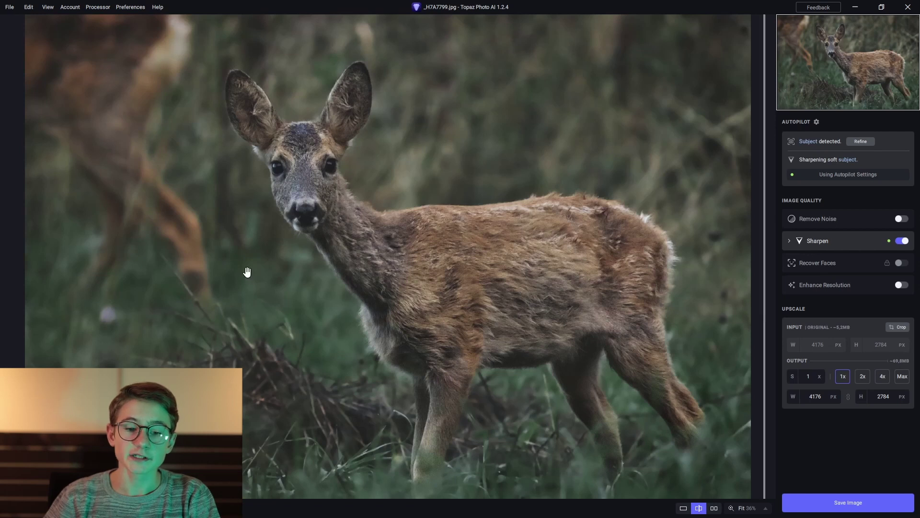
# - Compare the original and sharpened deer's face and eyes up close by sweeping the split view across them
pyautogui.scroll(3, 249, 166)
pyautogui.scroll(2, 250, 166)
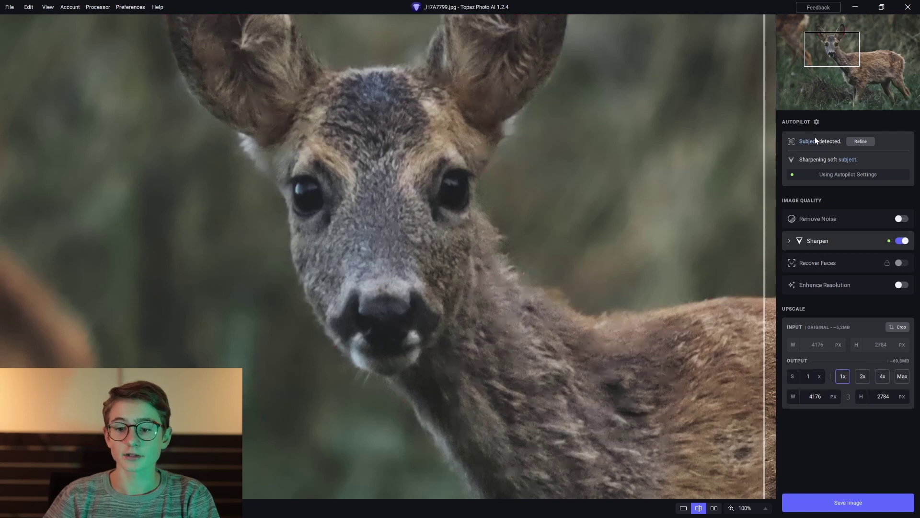
pyautogui.moveTo(770, 174); pyautogui.dragTo(538, 211)
pyautogui.moveTo(468, 225); pyautogui.dragTo(78, 218)
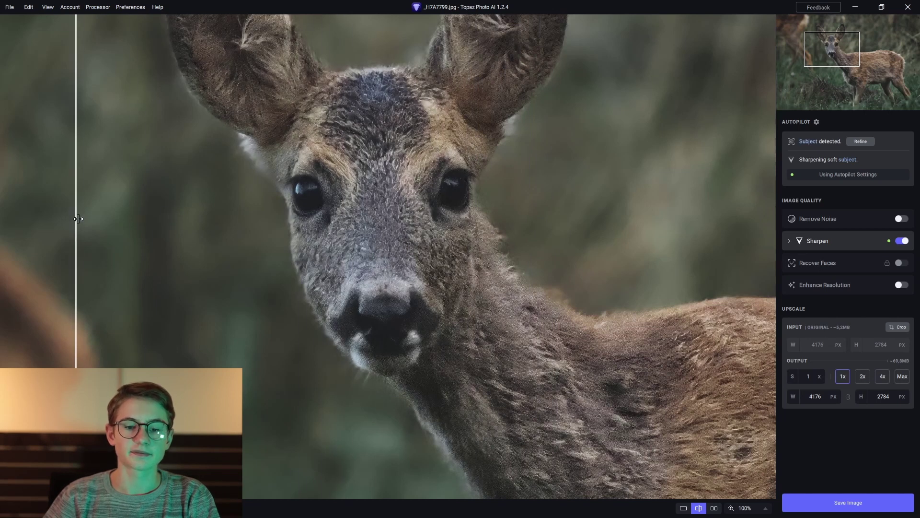
pyautogui.hotkey('ctrl', '=')
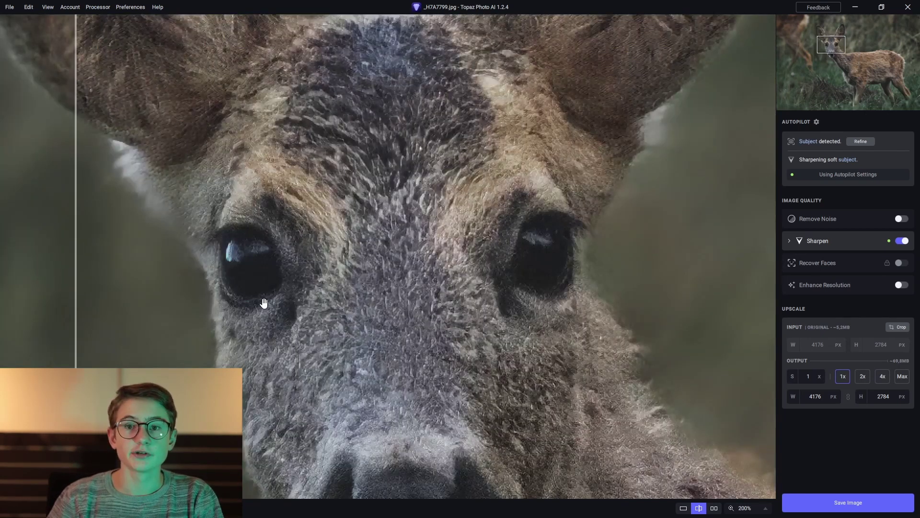
pyautogui.moveTo(73, 267); pyautogui.dragTo(125, 273)
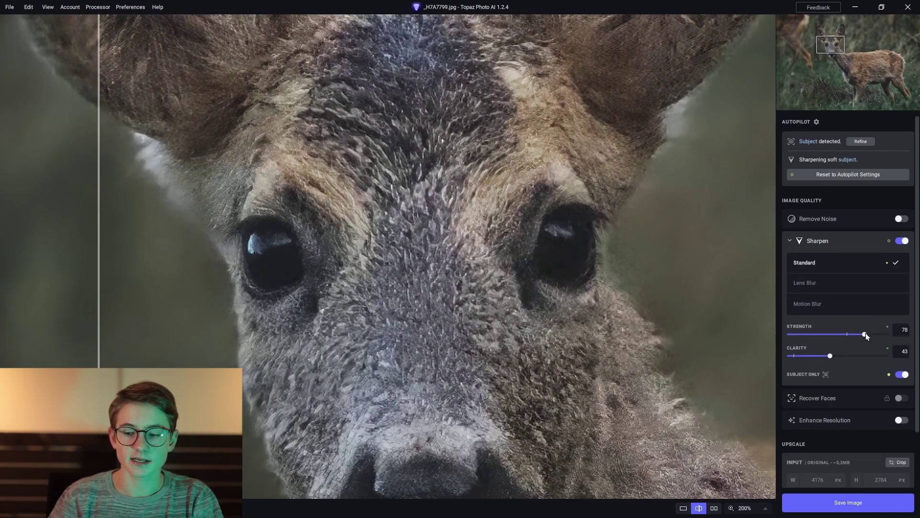
# - Set the Standard Sharpen strength to 36 and clarity to 17
pyautogui.moveTo(864, 332); pyautogui.dragTo(805, 356)
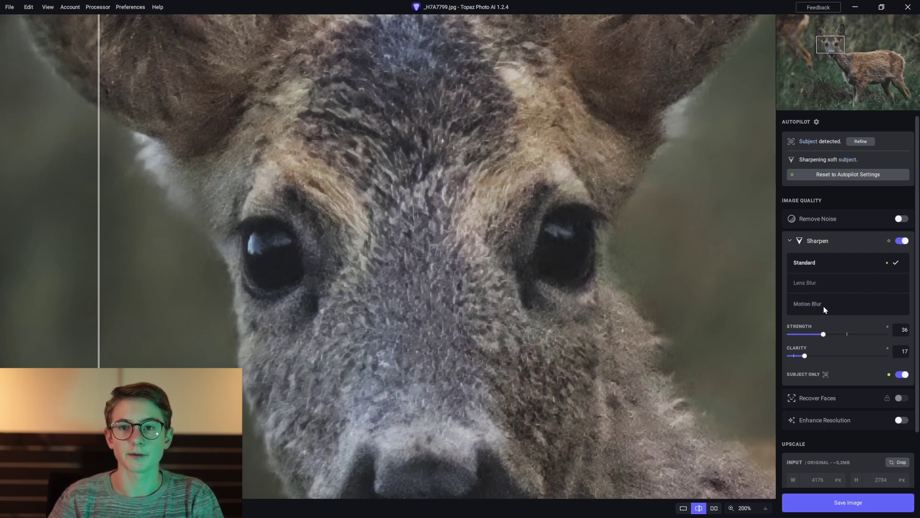
# - Try the Lens Blur sharpening model with strength 8 and the Motion Blur model on the deer, and return to Standard
pyautogui.click(812, 283)
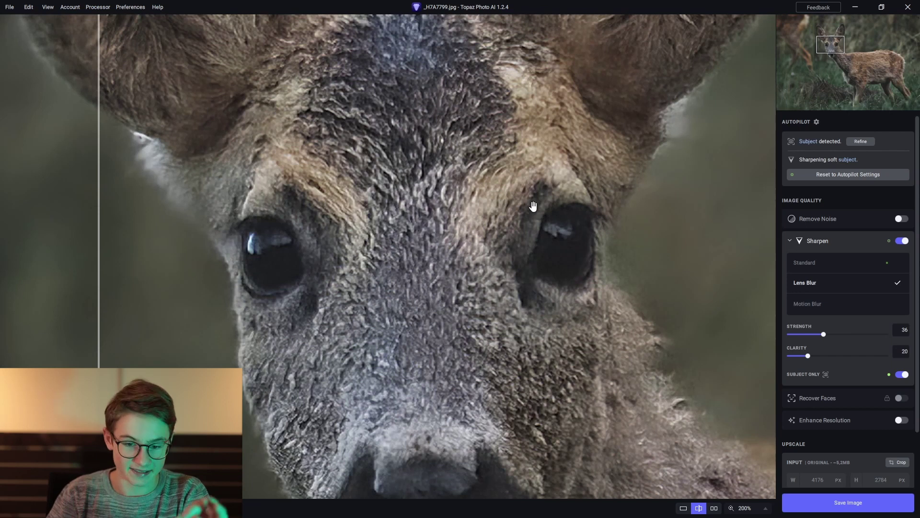
pyautogui.scroll(-3, 412, 234)
pyautogui.scroll(2, 413, 233)
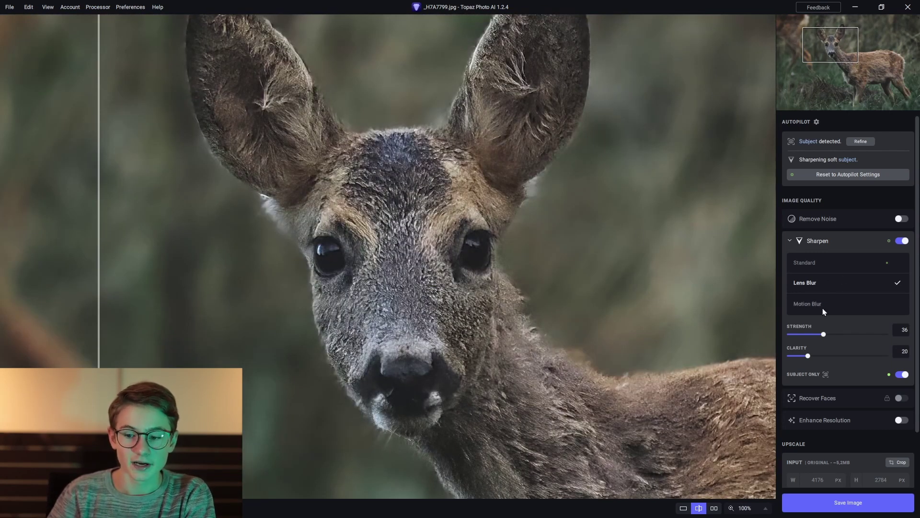
pyautogui.moveTo(824, 334); pyautogui.dragTo(802, 335)
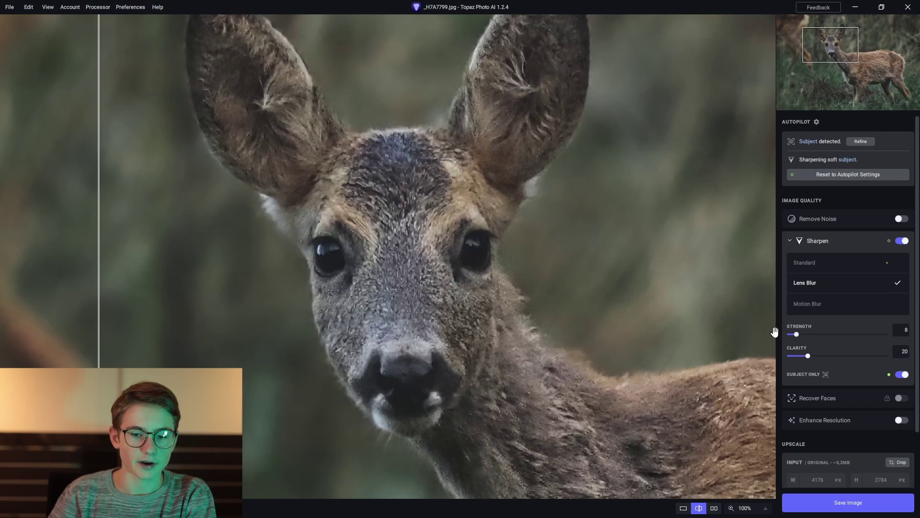
pyautogui.click(821, 305)
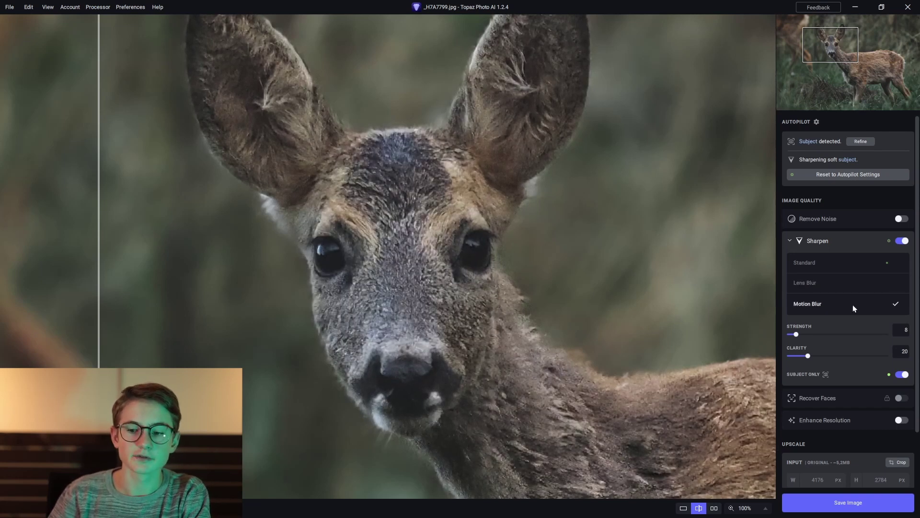
pyautogui.click(819, 262)
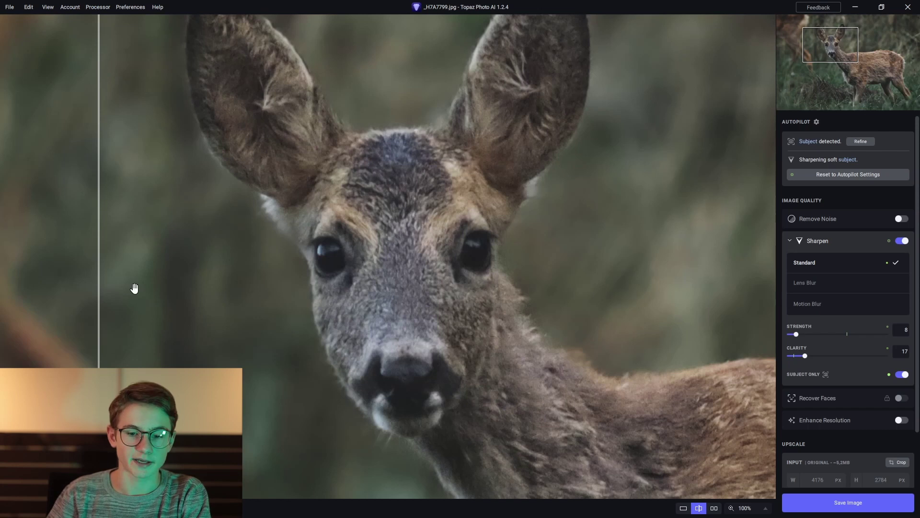
# - Set the Standard Sharpen strength to 40 and compare the deer's face before and after in the split view
pyautogui.moveTo(136, 298); pyautogui.dragTo(400, 287)
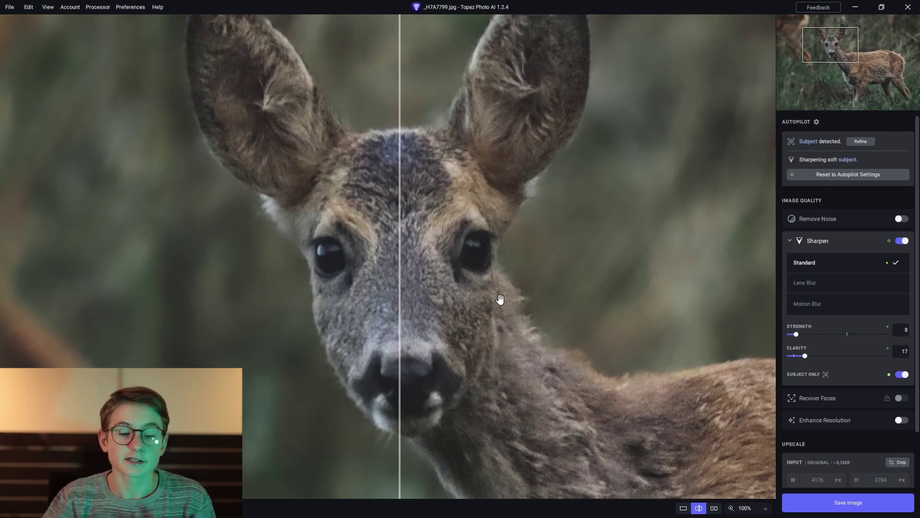
pyautogui.scroll(5, 499, 300)
pyautogui.scroll(-5, 602, 225)
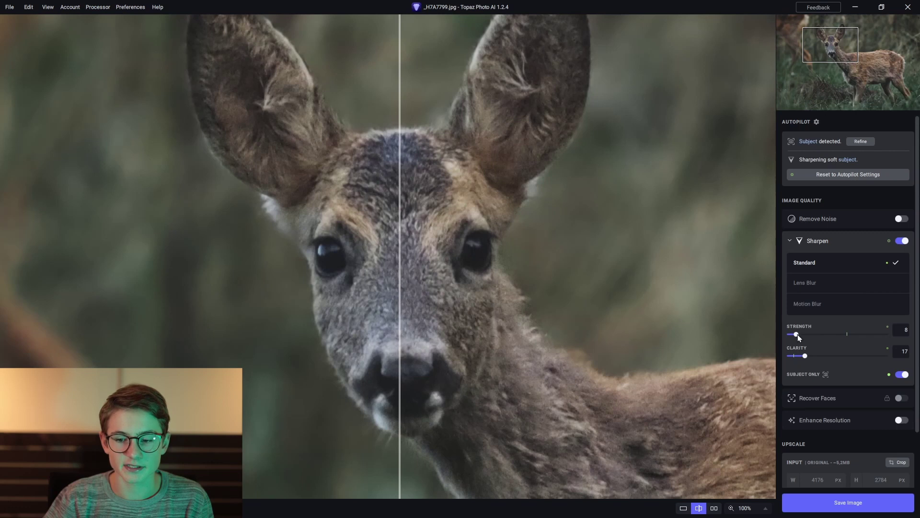
pyautogui.moveTo(796, 334); pyautogui.dragTo(828, 334)
pyautogui.scroll(2, 472, 277)
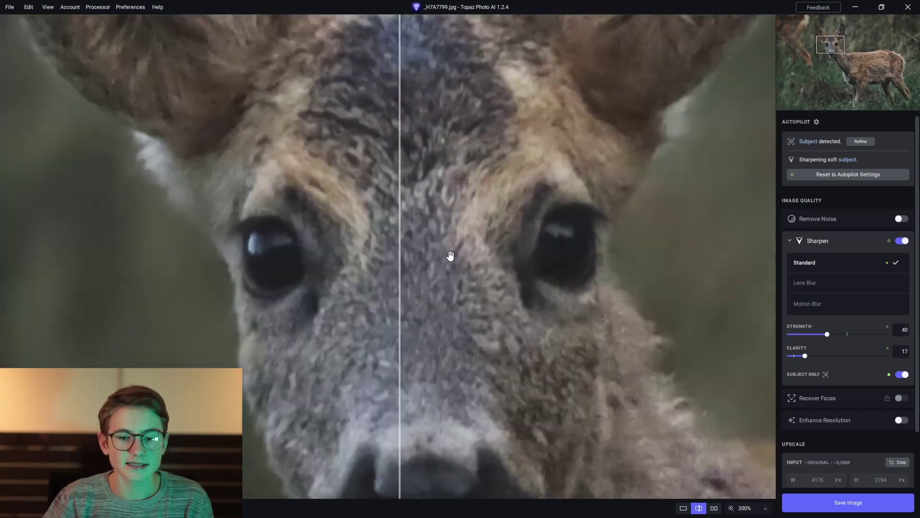
pyautogui.moveTo(399, 261); pyautogui.dragTo(113, 281)
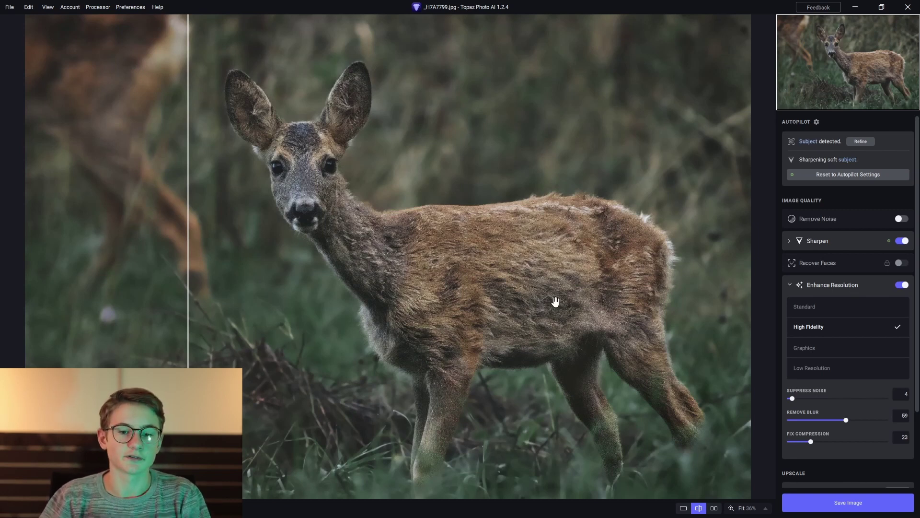
# - Collapse the Enhance Resolution settings and upscale the deer photo's output, trying 2x and choosing 4x
pyautogui.click(847, 288)
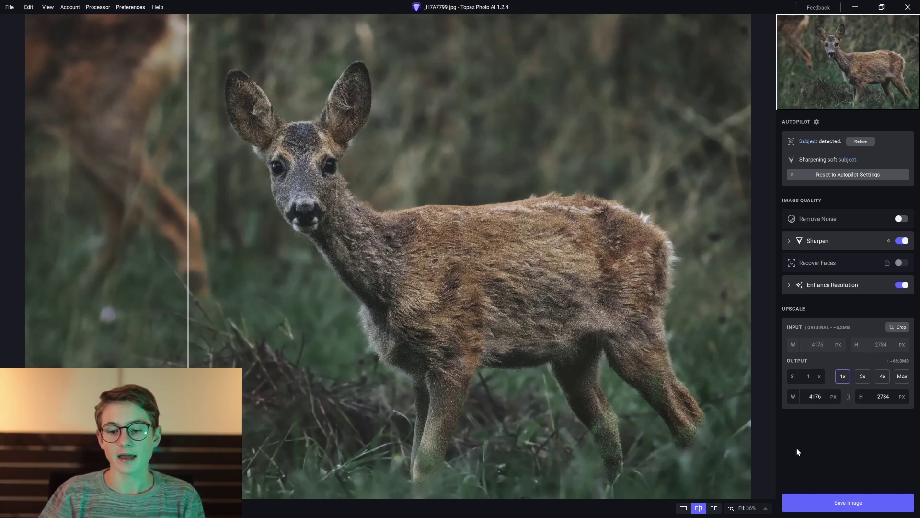
pyautogui.click(861, 376)
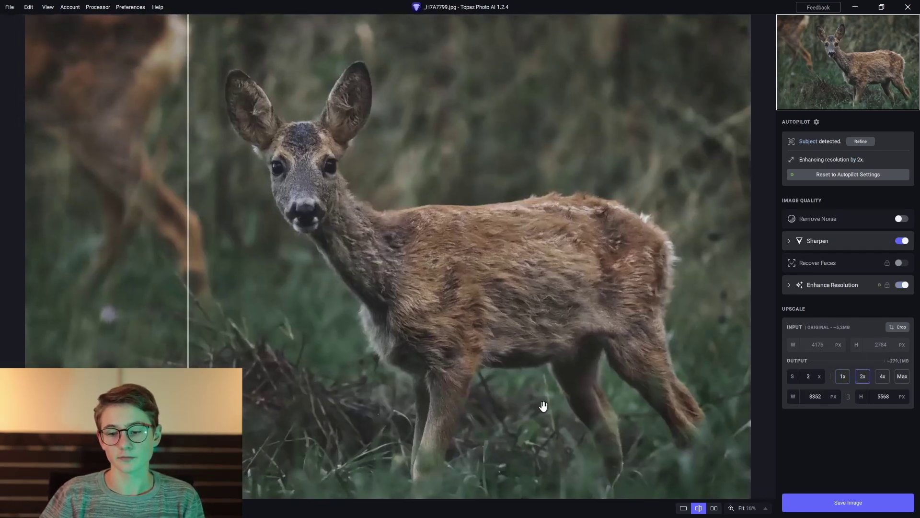
pyautogui.click(883, 376)
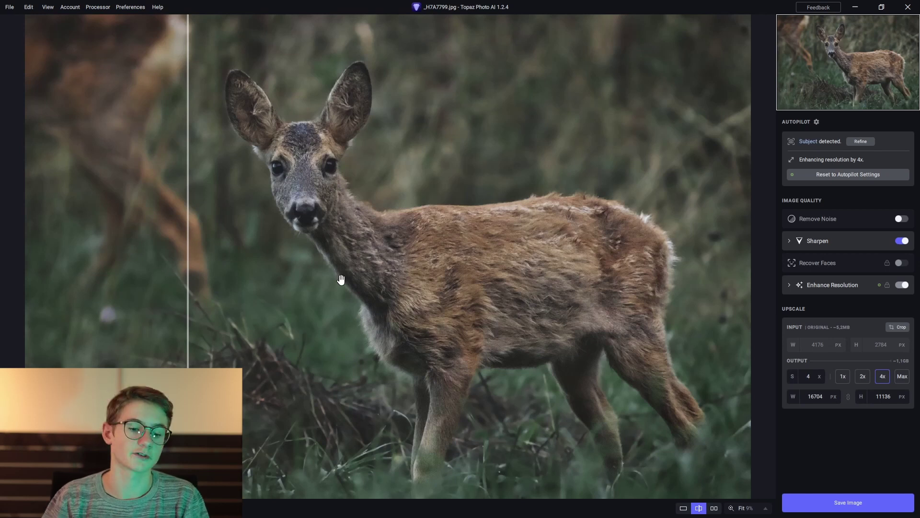
# - Compare the deer's eye before and after the 4x upscale in the split view, and choose the Max output scale
pyautogui.scroll(5, 339, 278)
pyautogui.moveTo(288, 111); pyautogui.dragTo(495, 317)
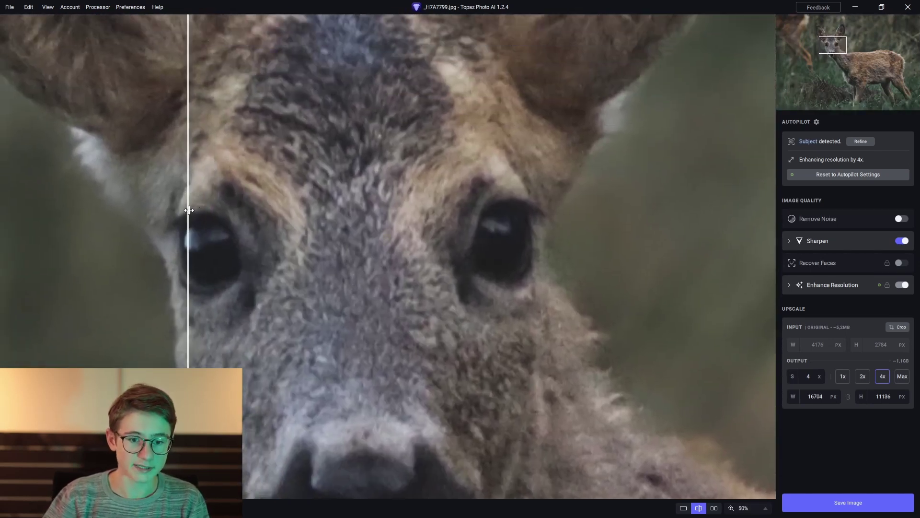
pyautogui.moveTo(189, 210); pyautogui.dragTo(578, 221)
pyautogui.scroll(6, 513, 220)
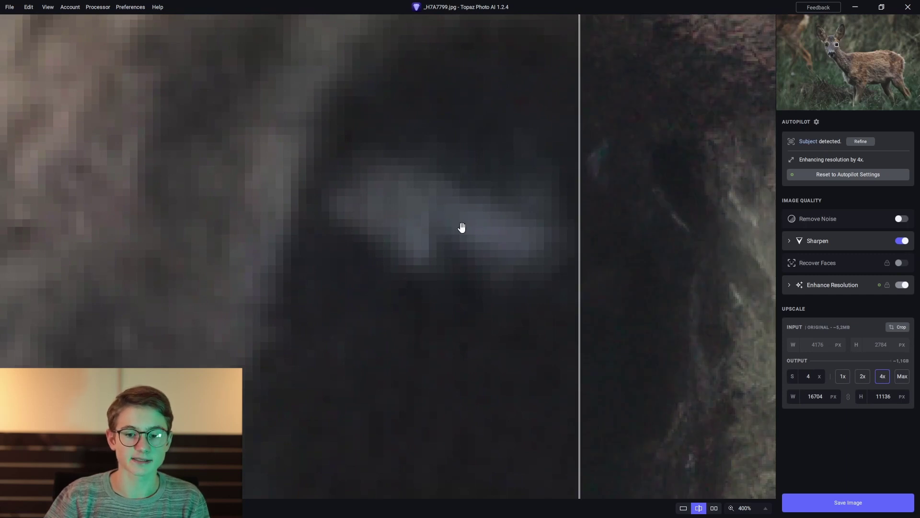
pyautogui.moveTo(580, 246); pyautogui.dragTo(329, 259)
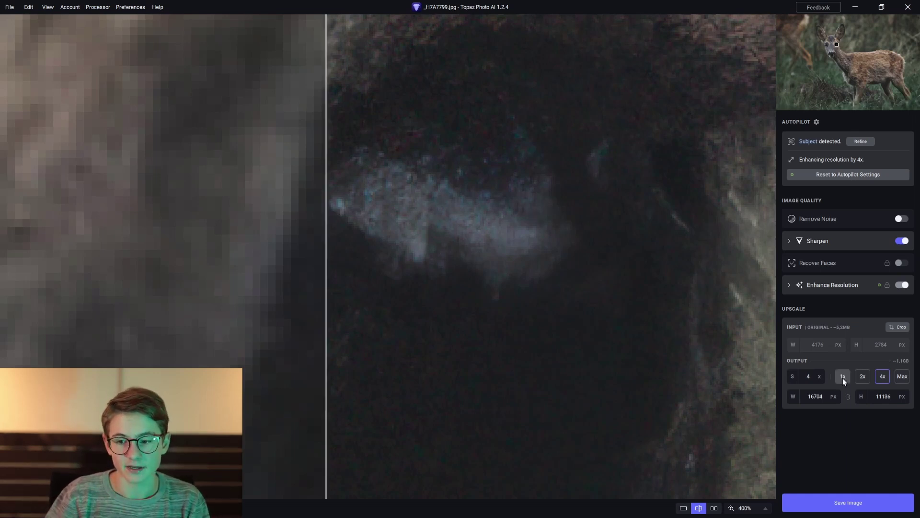
pyautogui.click(907, 378)
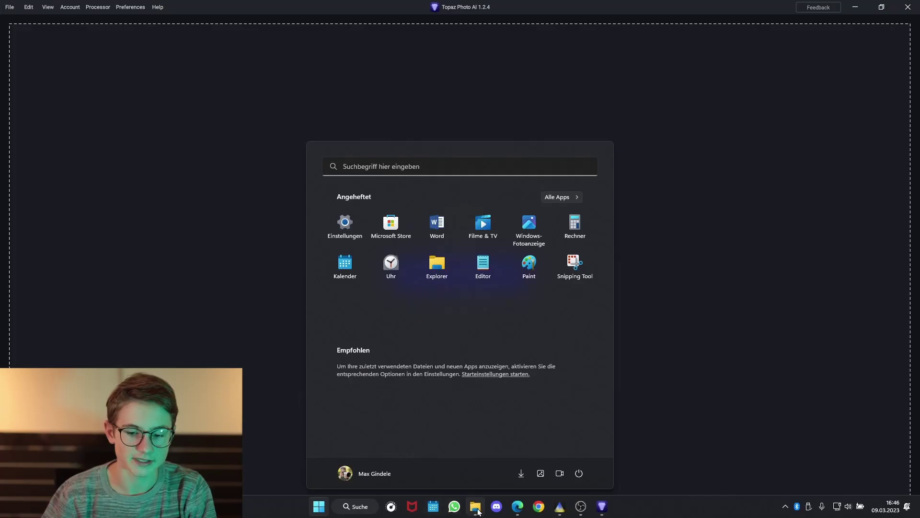
# - Load the raw bird photo _H7A7805.CR3 from File Explorer into Topaz Photo AI
pyautogui.moveTo(616, 164); pyautogui.dragTo(77, 204)
pyautogui.click(788, 60)
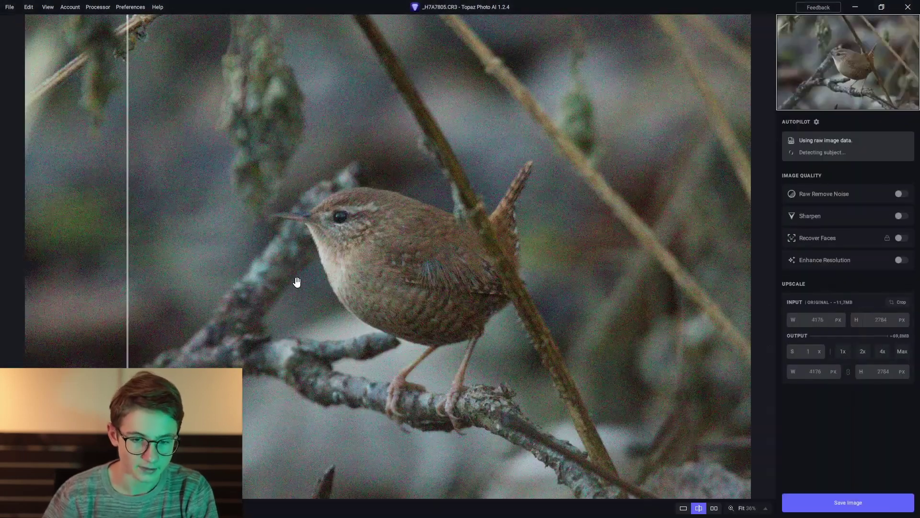
# - Examine the noise in the raw bird photo and compare it with the Raw Remove Noise result around the bird's head and body
pyautogui.scroll(2, 369, 204)
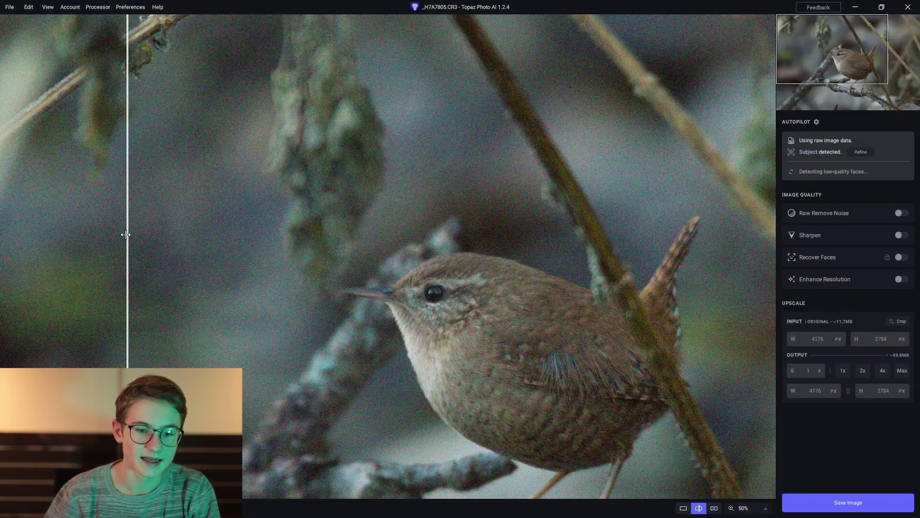
pyautogui.moveTo(126, 233); pyautogui.dragTo(759, 244)
pyautogui.moveTo(526, 274); pyautogui.dragTo(475, 199)
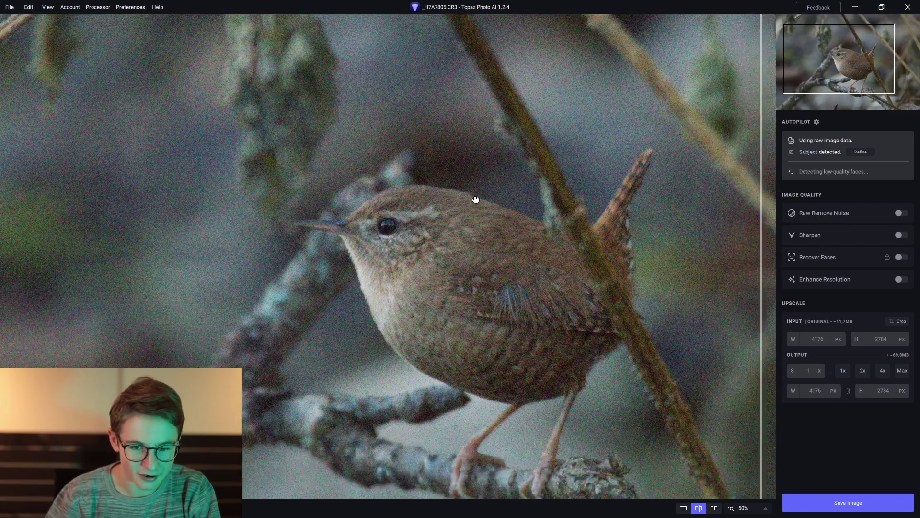
pyautogui.scroll(1, 456, 198)
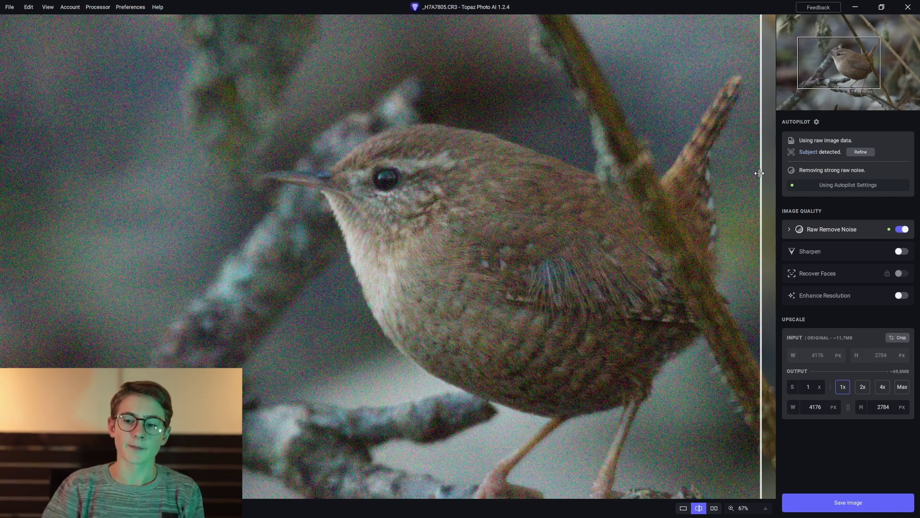
pyautogui.moveTo(761, 172); pyautogui.dragTo(312, 196)
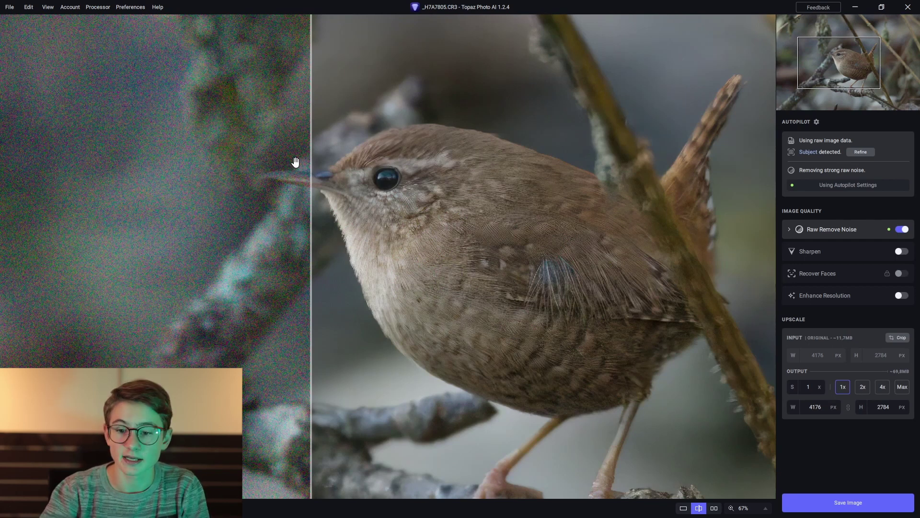
pyautogui.moveTo(311, 139); pyautogui.dragTo(205, 359)
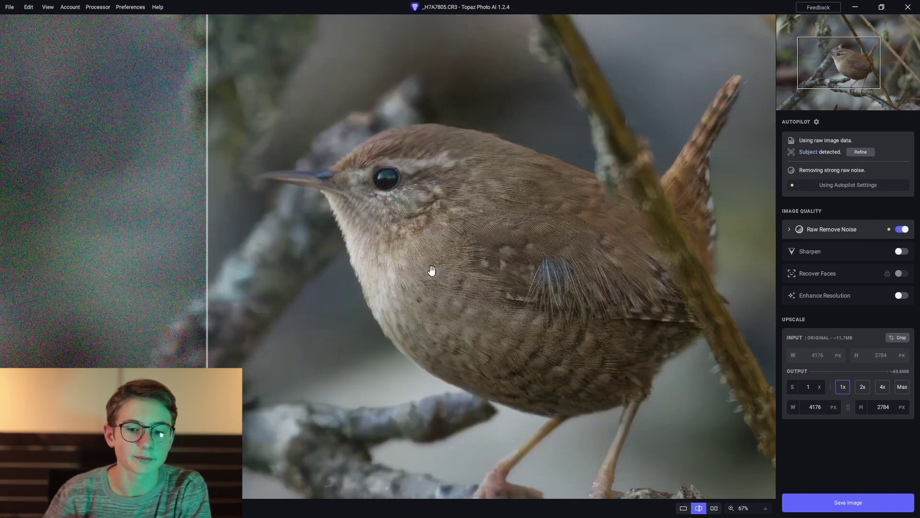
pyautogui.scroll(1, 386, 166)
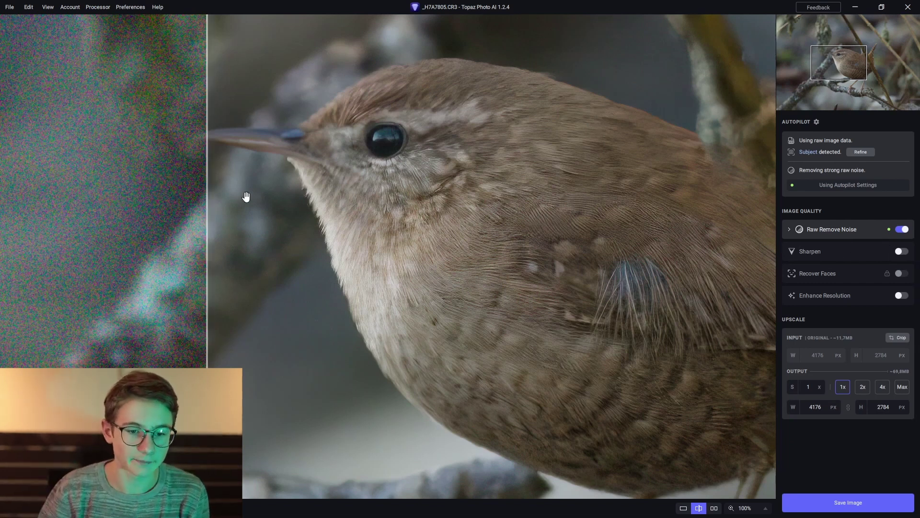
# - Export the denoised raw bird photo to its original folder with the suffix -topaz
pyautogui.hotkey('ctrl', '-')
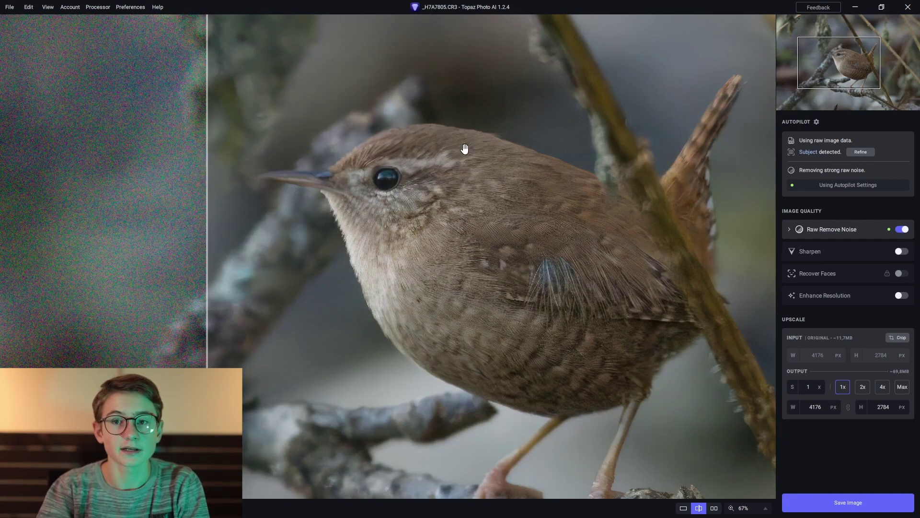
pyautogui.click(848, 502)
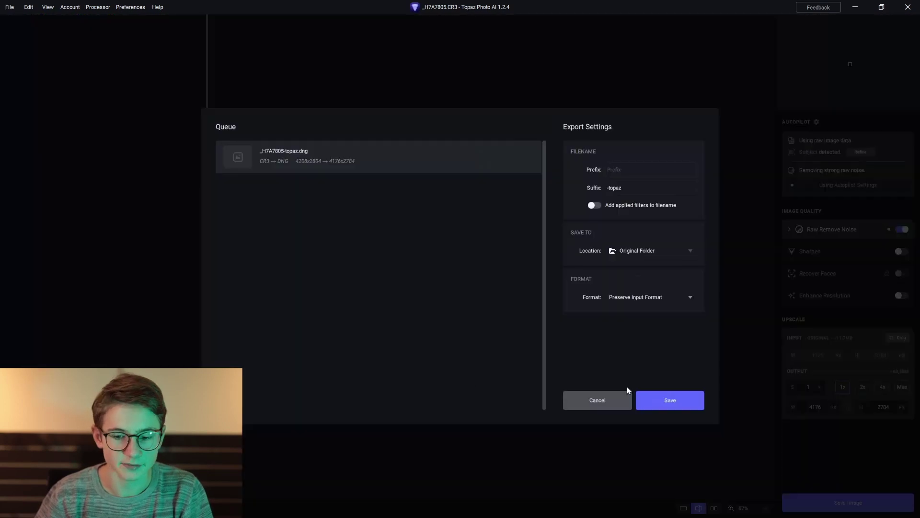
pyautogui.click(672, 400)
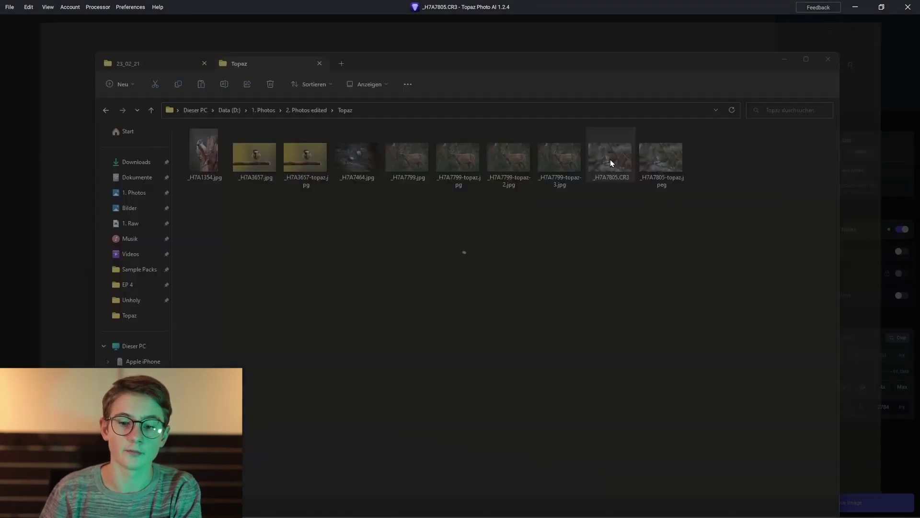
# - Open _H7A7805.CR3 from File Explorer in the photo viewer and inspect the bird's detail there and in the exported _H7A7805-topaz.jpeg
pyautogui.doubleClick(610, 159)
pyautogui.scroll(3, 407, 225)
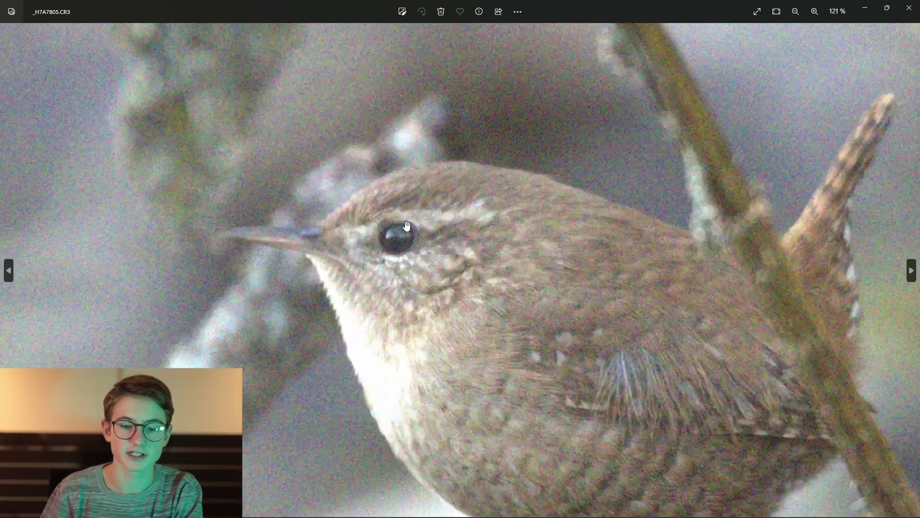
pyautogui.scroll(-1, 406, 226)
pyautogui.press('Right')
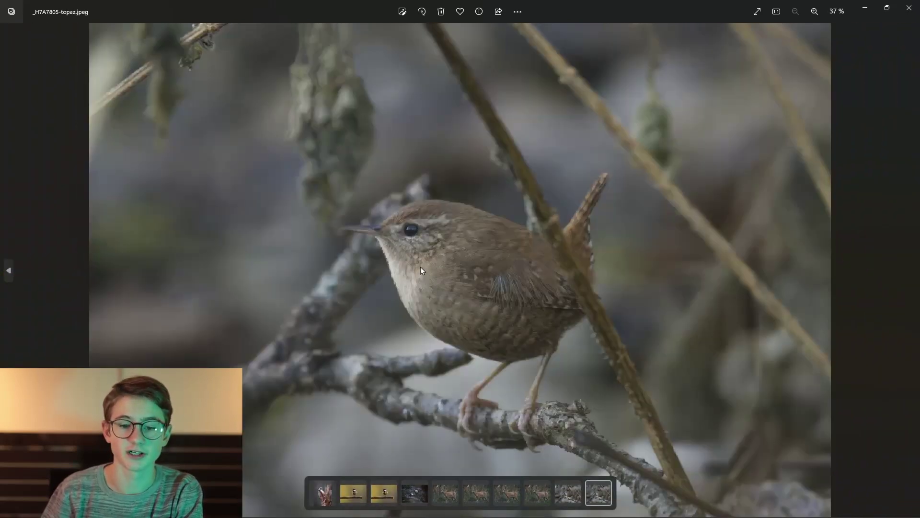
pyautogui.scroll(4, 421, 266)
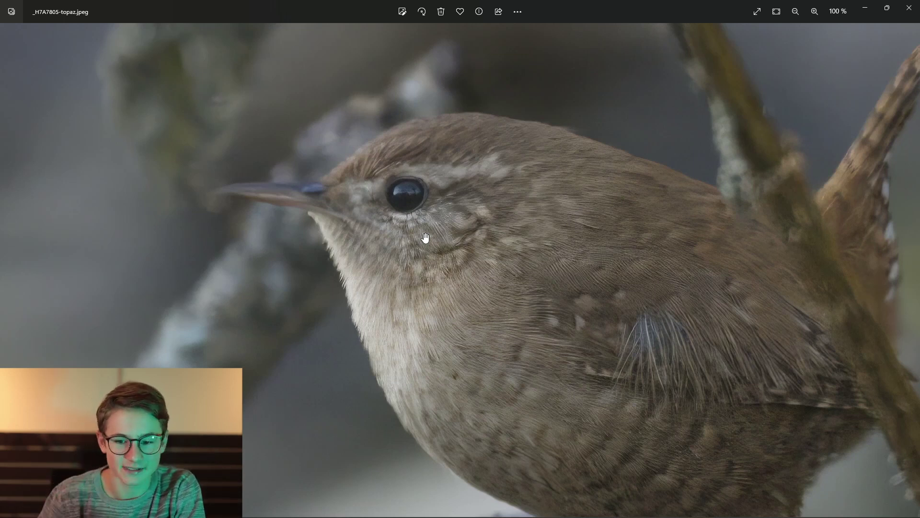
pyautogui.scroll(-5, 425, 238)
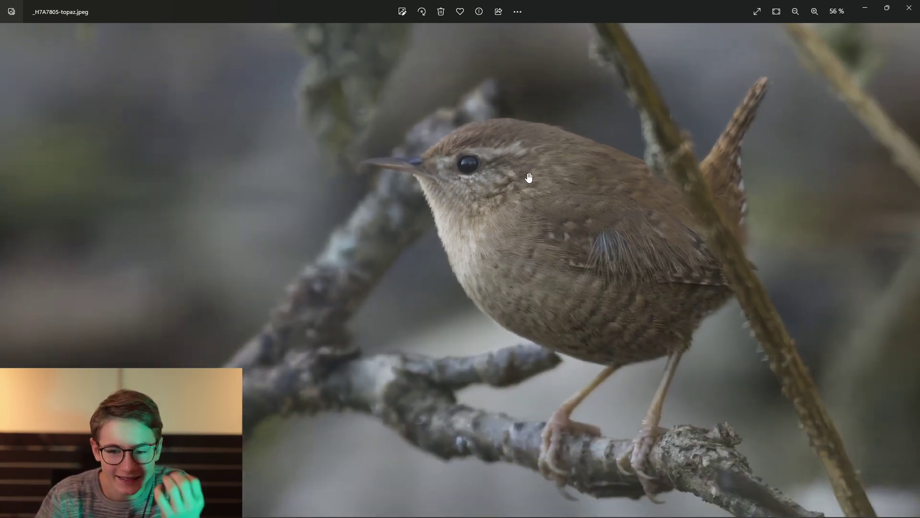
pyautogui.scroll(-3, 560, 186)
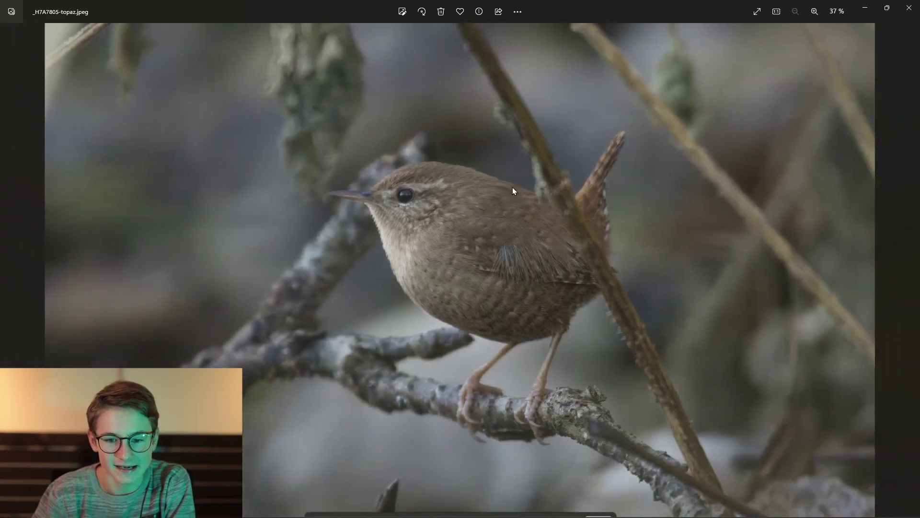
# - Compare the noise around the bird's head in the raw original and the exported version up close, and close the photo viewer
pyautogui.press('Left')
pyautogui.scroll(10, 417, 241)
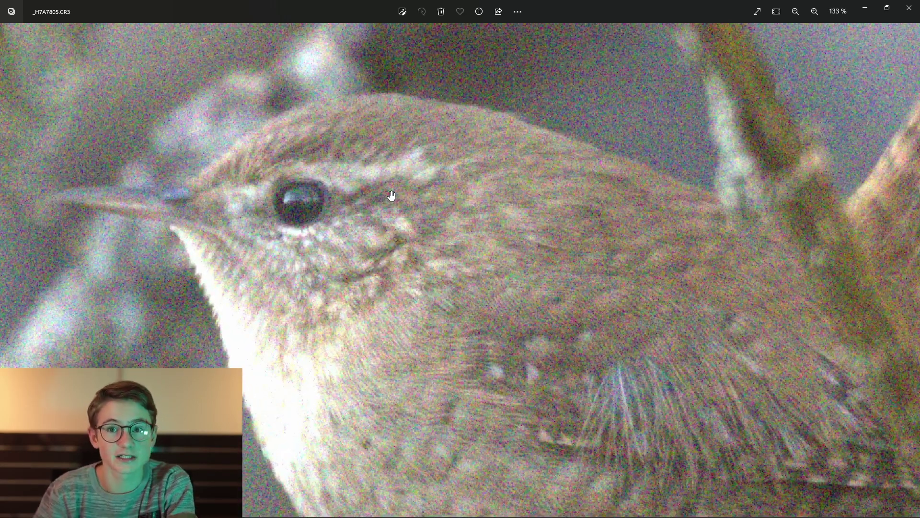
pyautogui.scroll(-10, 404, 225)
pyautogui.press('Right')
pyautogui.scroll(10, 434, 207)
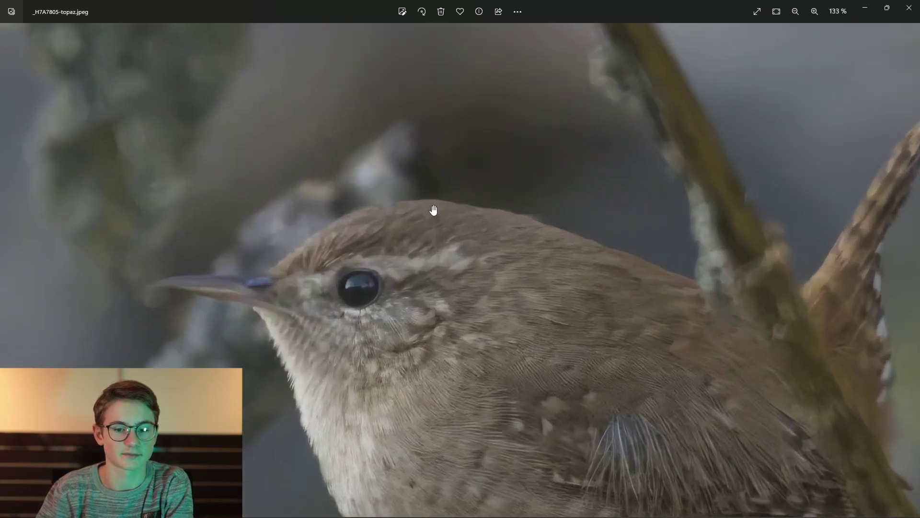
pyautogui.moveTo(433, 210); pyautogui.dragTo(408, 92)
pyautogui.click(908, 8)
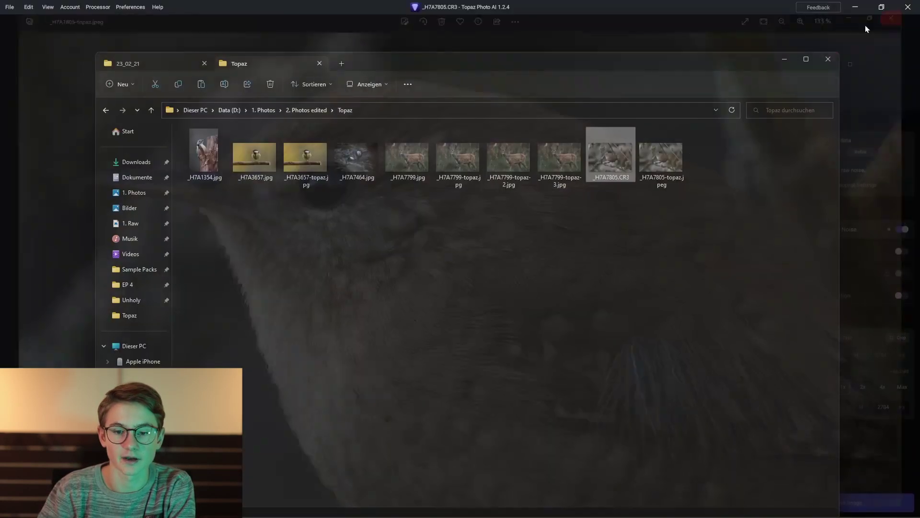
# - Load the photo _H7A7464.jpg from the Topaz folder in File Explorer into Topaz Photo AI
pyautogui.click(362, 121)
pyautogui.moveTo(356, 130); pyautogui.dragTo(28, 259)
pyautogui.click(789, 40)
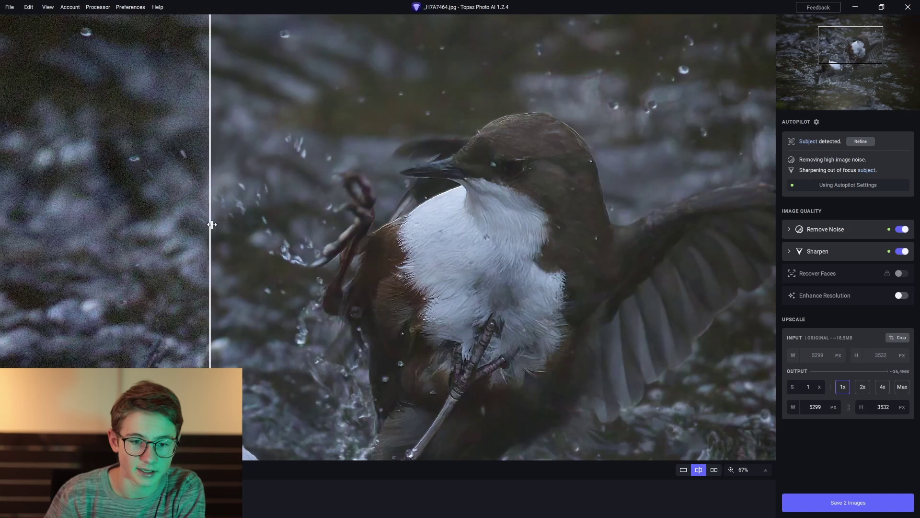
# - Compare _H7A7464.jpg before and after Remove Noise and Sharpen in the split view, examining the upper bird's head and breast feathers
pyautogui.moveTo(207, 225); pyautogui.dragTo(273, 273)
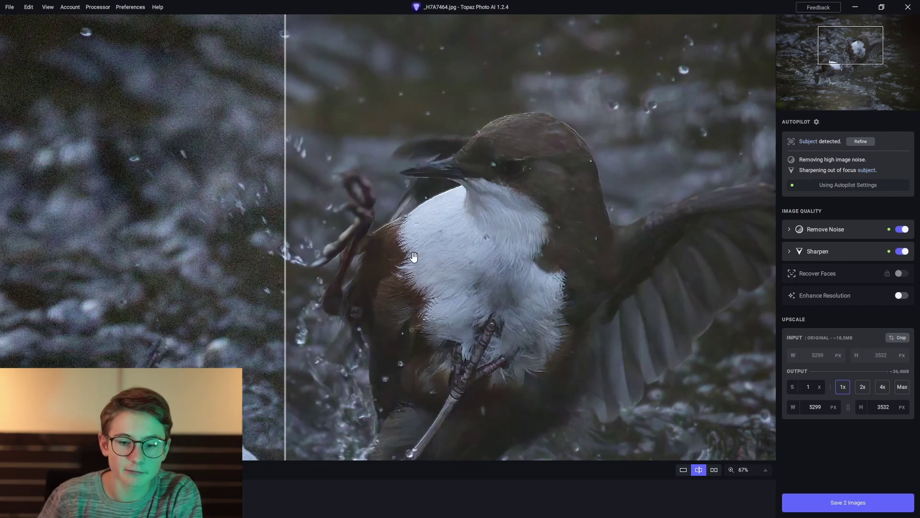
pyautogui.scroll(3, 409, 241)
pyautogui.scroll(-4, 409, 241)
pyautogui.scroll(3, 632, 247)
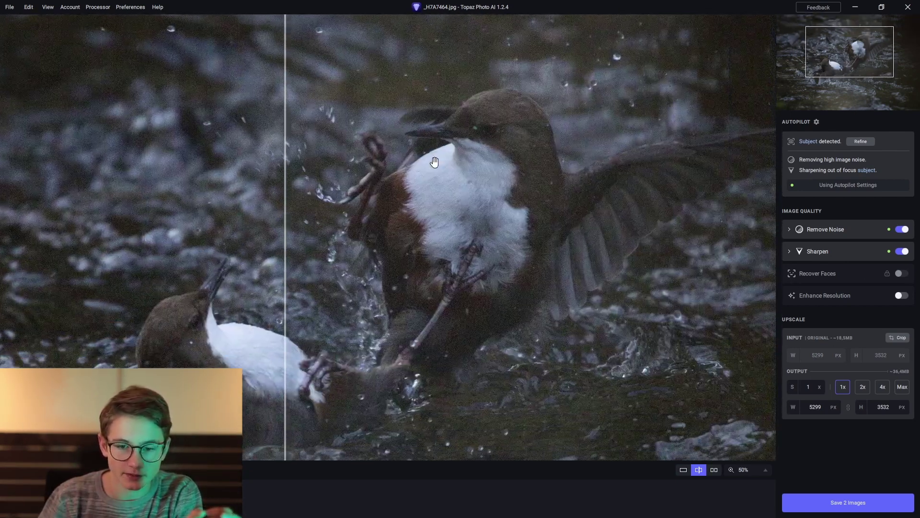
pyautogui.moveTo(521, 140); pyautogui.dragTo(490, 189)
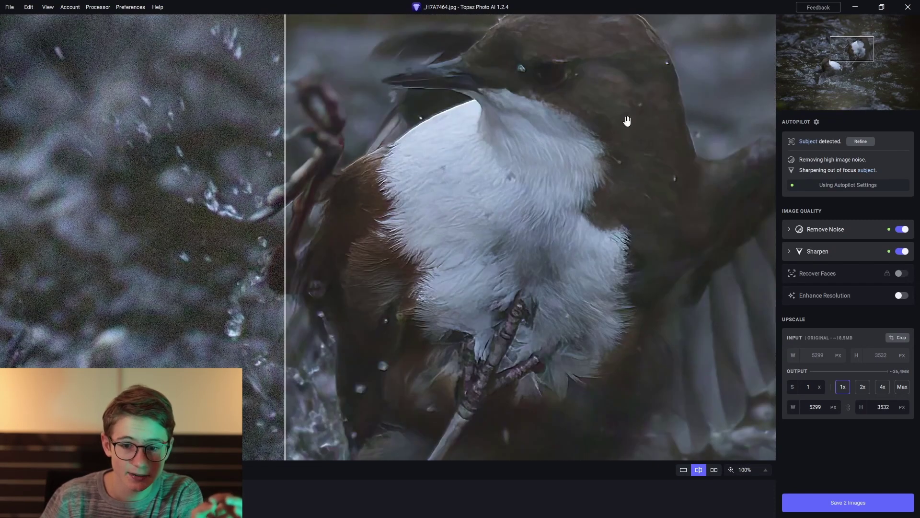
pyautogui.moveTo(596, 100); pyautogui.dragTo(509, 207)
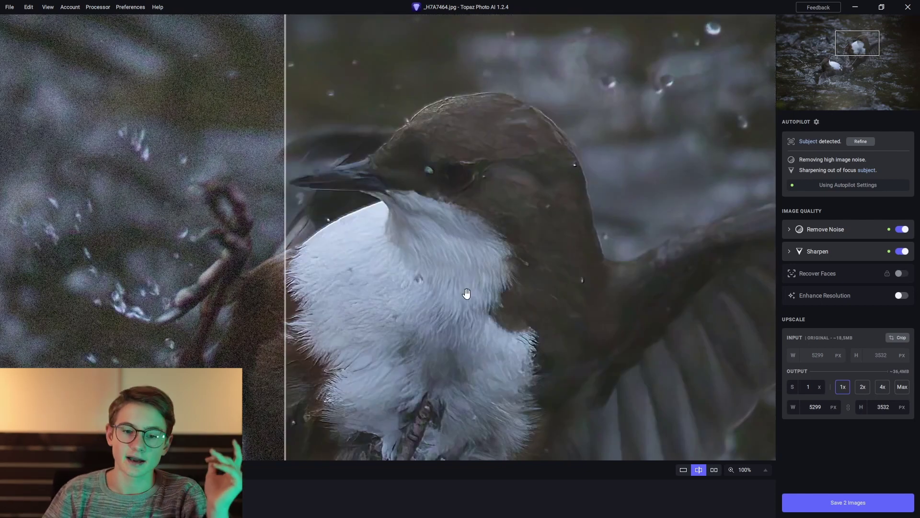
pyautogui.moveTo(285, 238); pyautogui.dragTo(838, 216)
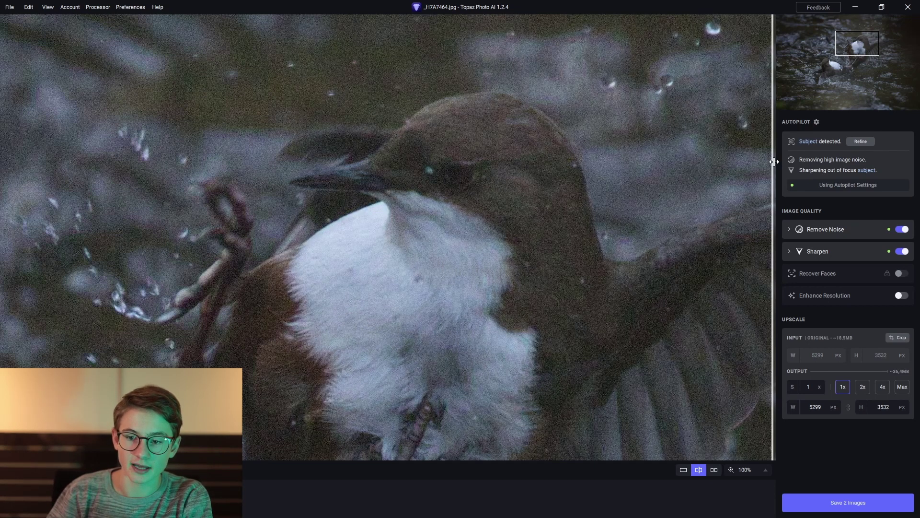
pyautogui.moveTo(774, 162); pyautogui.dragTo(159, 279)
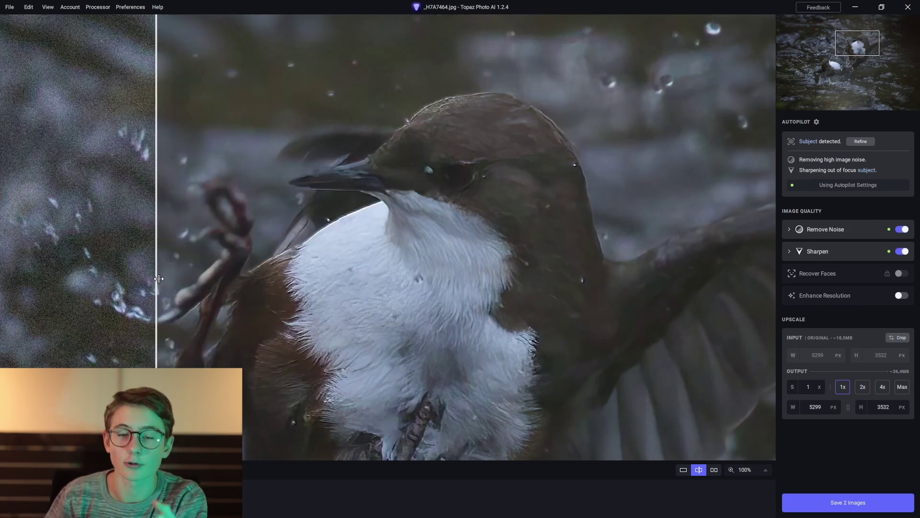
pyautogui.hotkey('ctrl', '0')
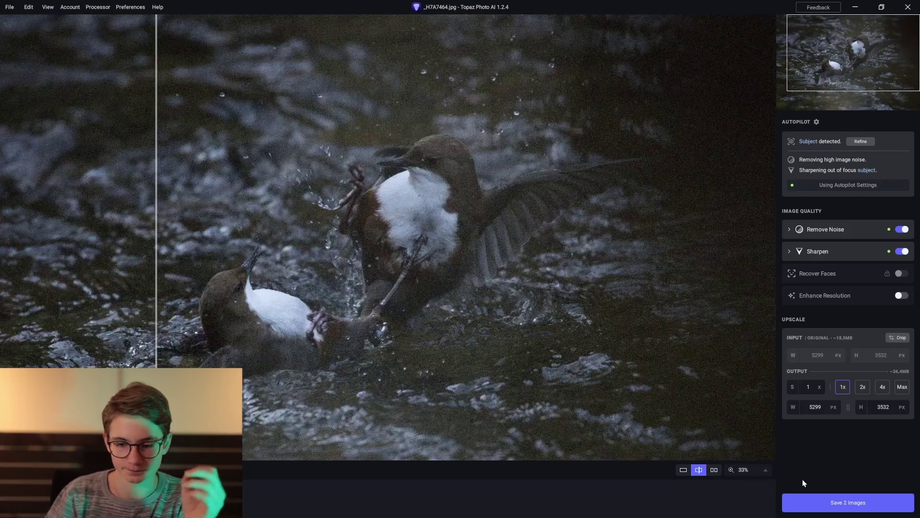